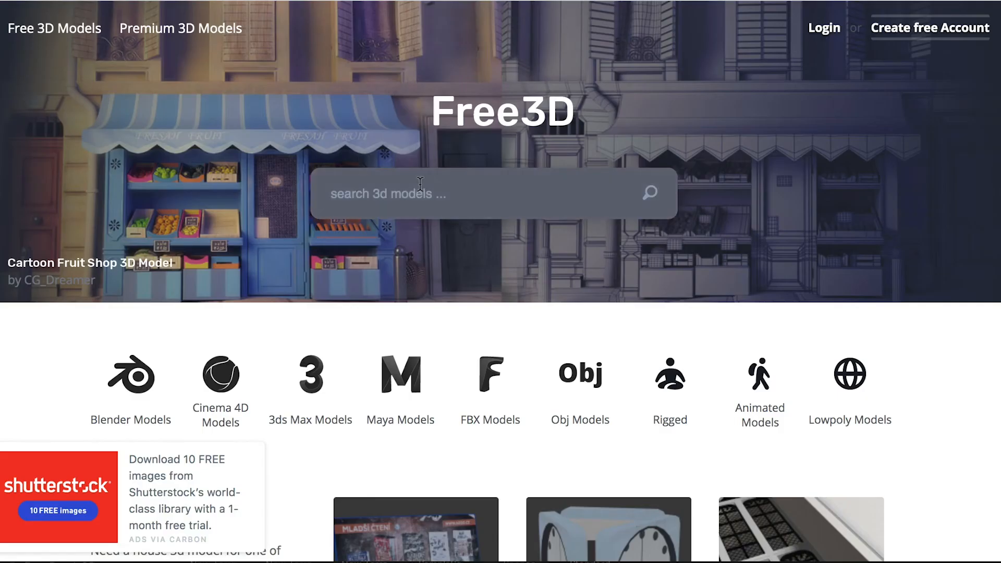
Search Free3D for "racing" models and browse the results.
{"action": "left_click", "coordinate": [420, 179]}
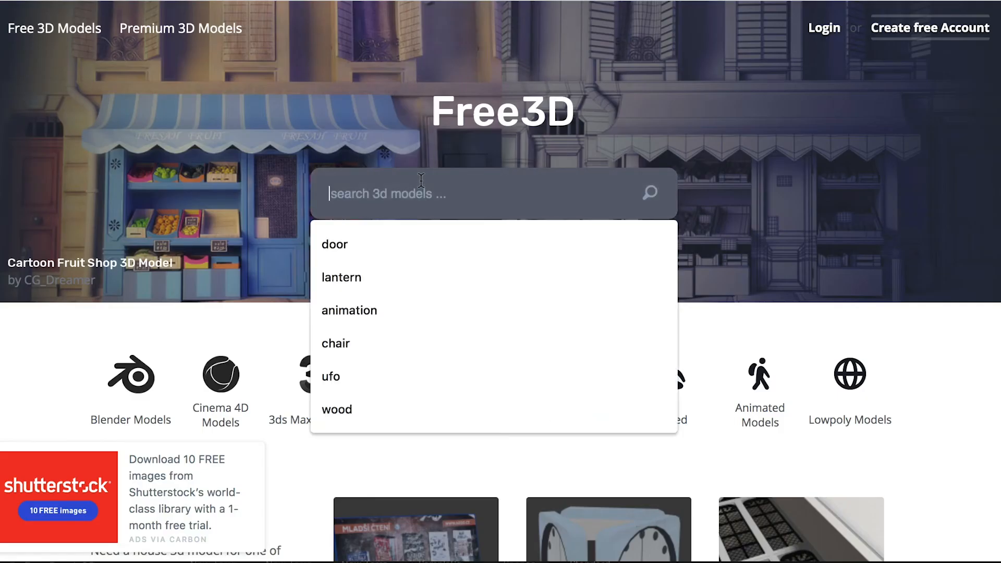
{"action": "type", "text": "racing"}
{"action": "key", "text": "Return"}
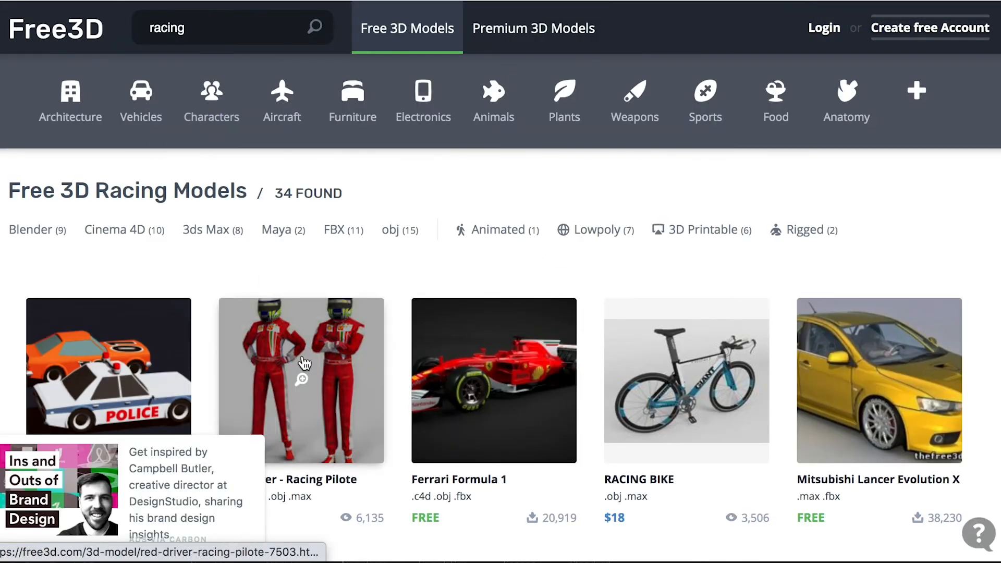
{"action": "scroll", "coordinate": [301, 376], "scroll_direction": "down", "scroll_amount": 5}
{"action": "scroll", "coordinate": [567, 375], "scroll_direction": "down", "scroll_amount": 5}
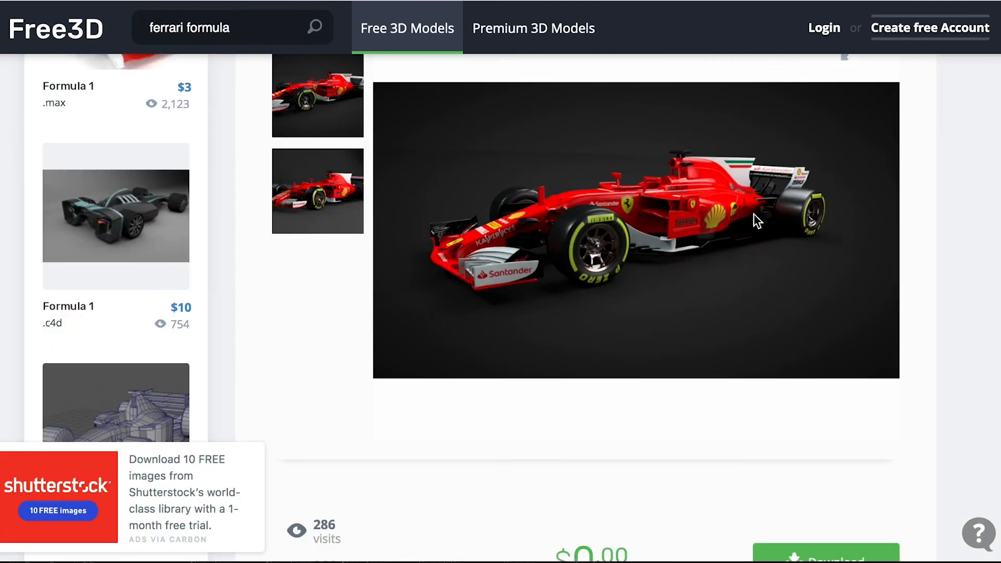
Examine the Ferrari Formula 1 model on its download page and in a 3D view in Maya.
{"action": "scroll", "coordinate": [599, 227], "scroll_direction": "up", "scroll_amount": 3}
{"action": "scroll", "coordinate": [599, 227], "scroll_direction": "down", "scroll_amount": 10}
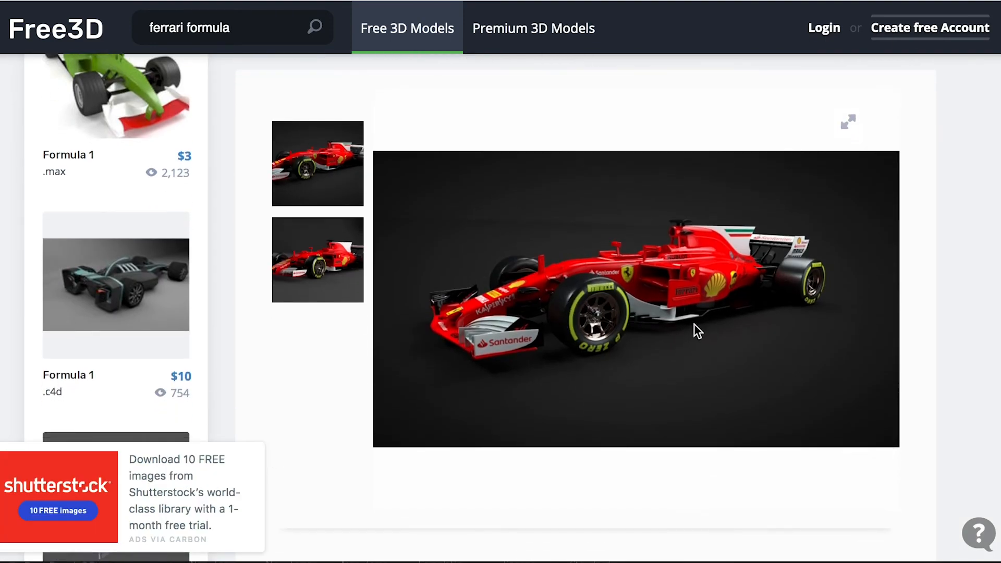
{"action": "scroll", "coordinate": [676, 119], "scroll_direction": "down", "scroll_amount": 1}
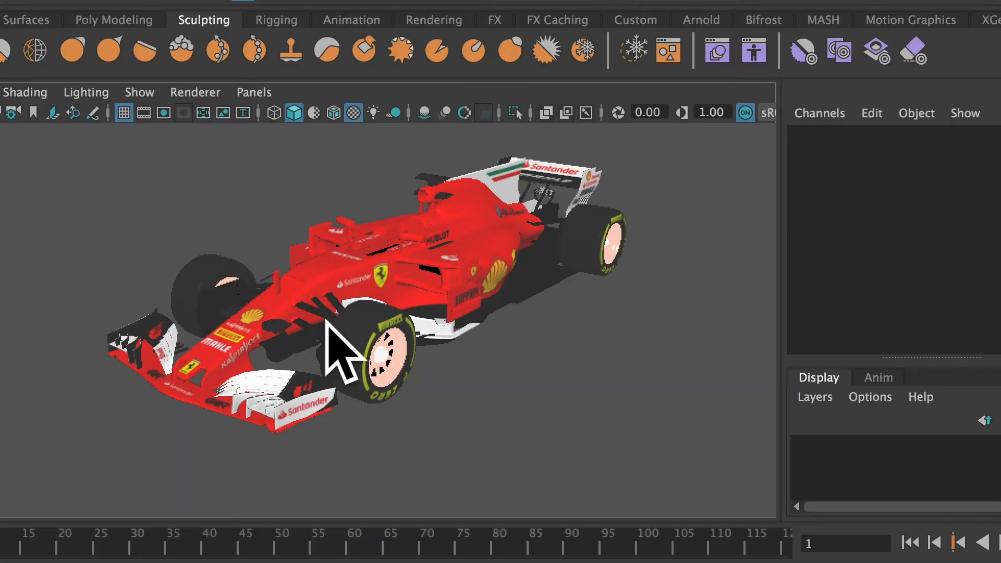
{"action": "left_click_drag", "start_coordinate": [432, 304], "coordinate": [139, 359], "text": "alt"}
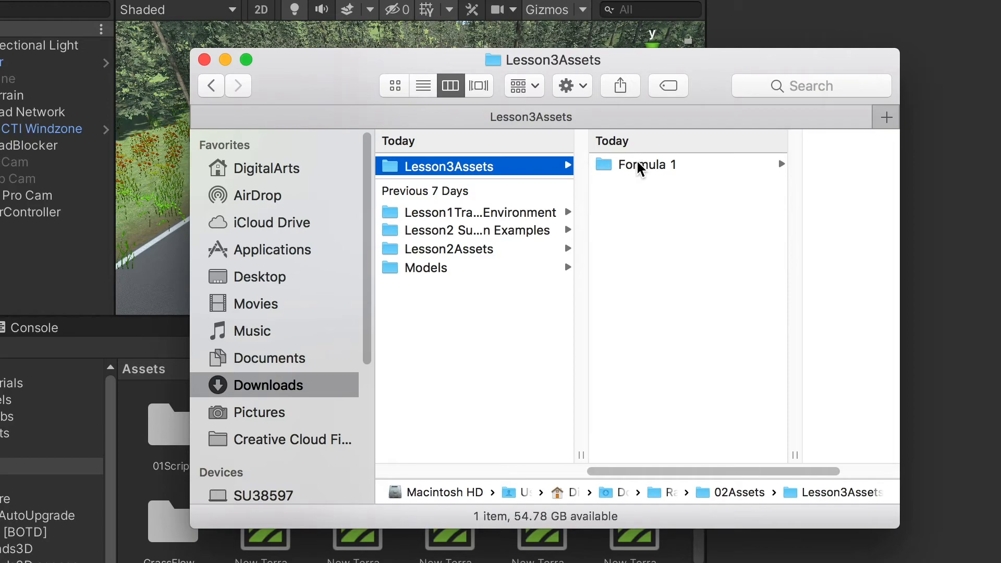
In the Unity project, create a folder named 01Models inside Assets and open it.
{"action": "left_click", "coordinate": [640, 166]}
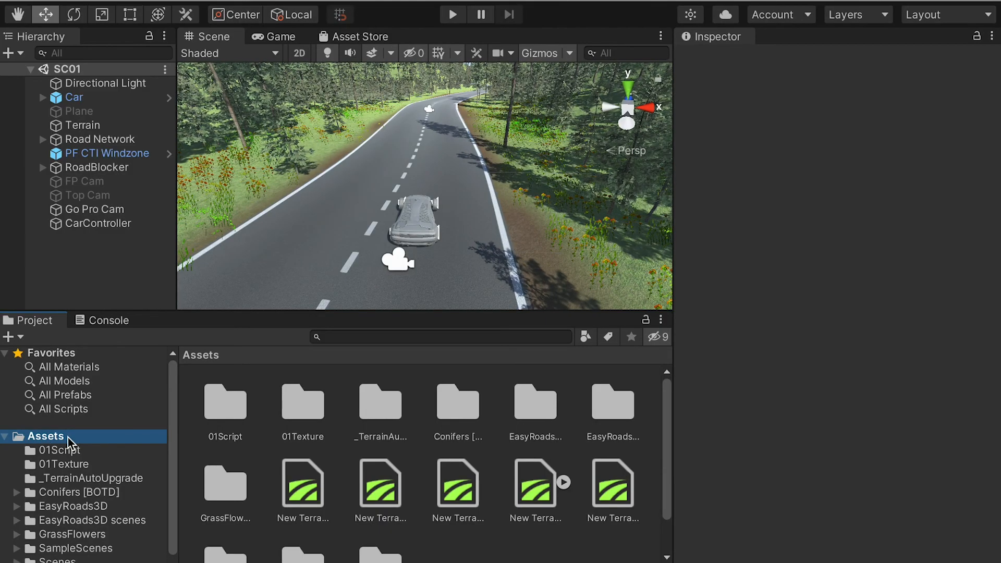
{"action": "right_click", "coordinate": [459, 451]}
{"action": "mouse_move", "coordinate": [547, 290]}
{"action": "left_click", "coordinate": [732, 89]}
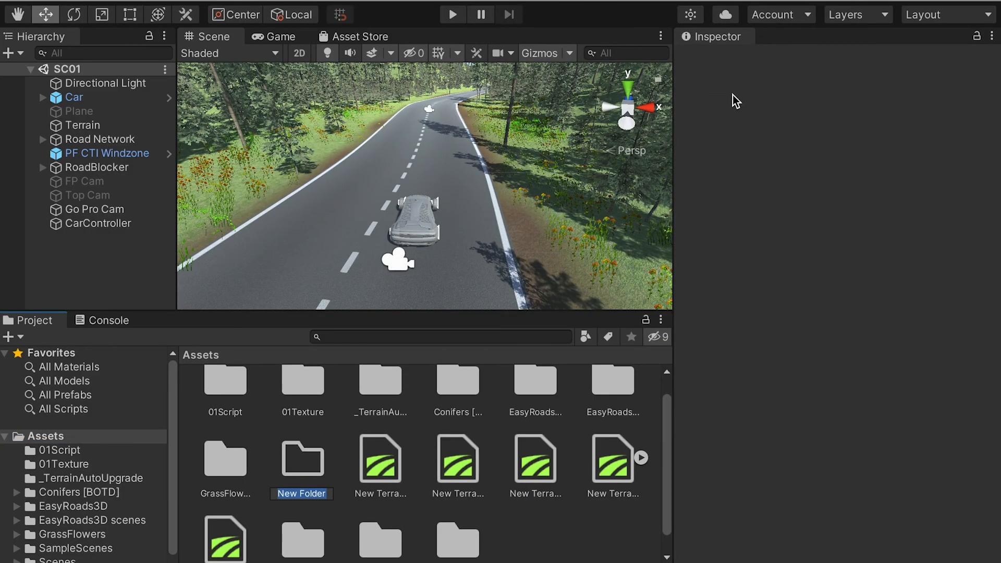
{"action": "type", "text": "01Models"}
{"action": "key", "text": "Return"}
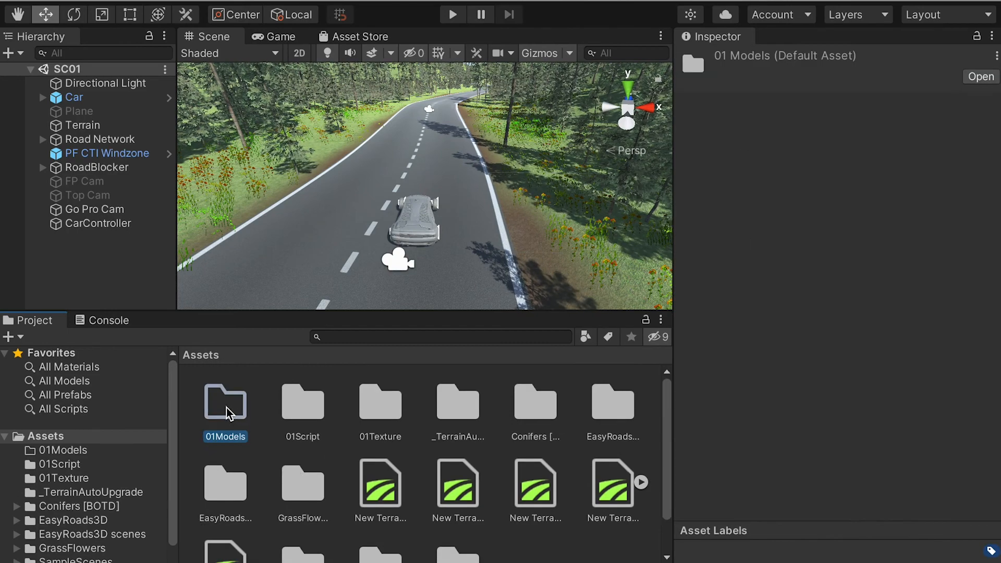
{"action": "double_click", "coordinate": [226, 407]}
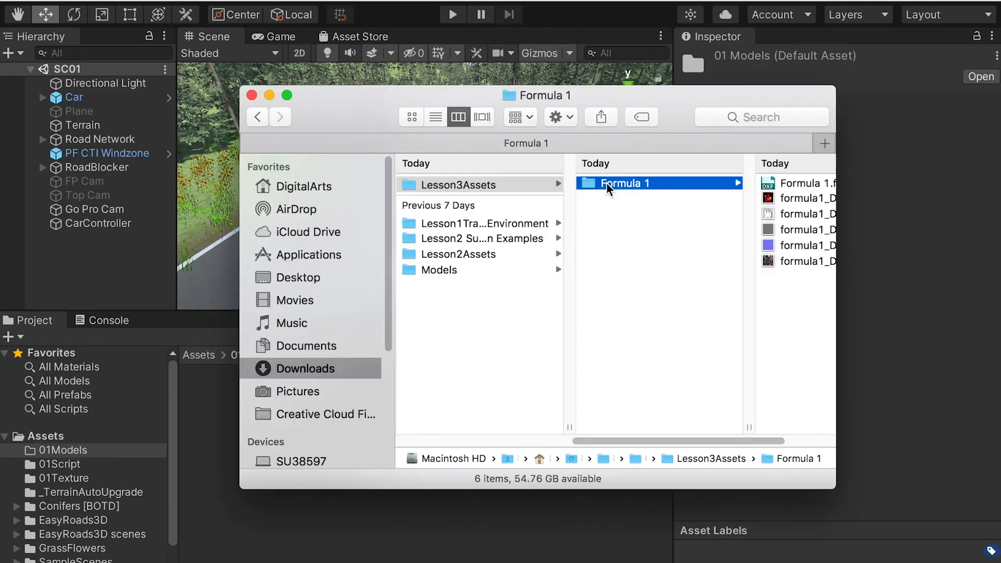
Import the Formula 1 folder from Lesson3Assets into 01Models, fix the height texture's normal map setting, and open the imported folder.
{"action": "left_click_drag", "start_coordinate": [607, 183], "coordinate": [209, 414]}
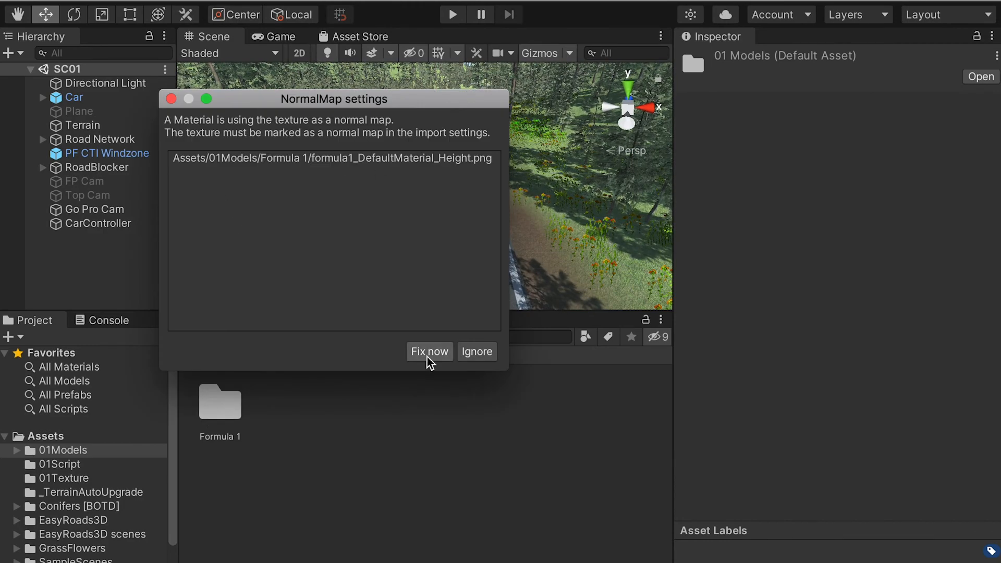
{"action": "left_click", "coordinate": [427, 358]}
{"action": "double_click", "coordinate": [220, 401]}
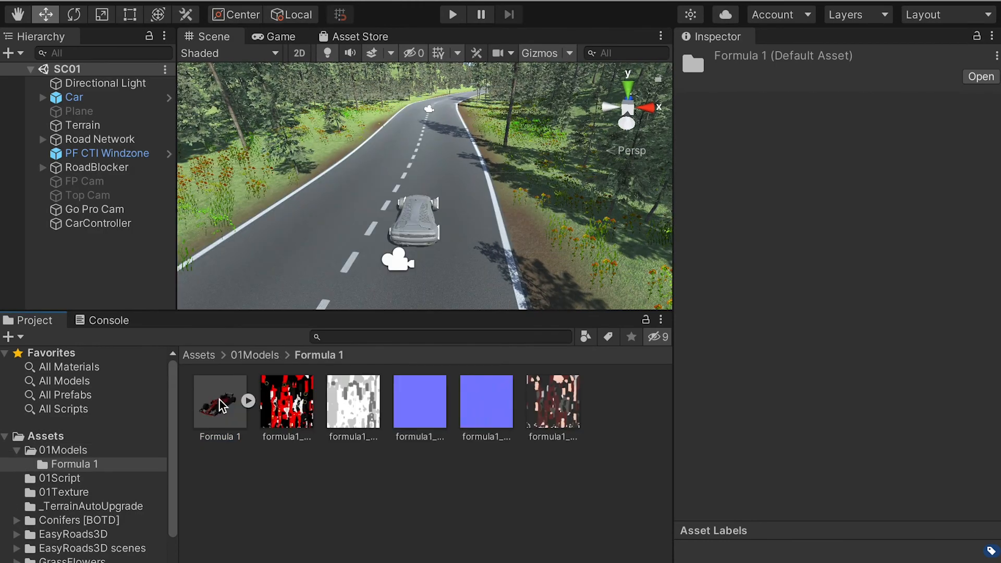
Place the Formula 1 model on the road beside the grey car and set its Y rotation to -90.
{"action": "left_click_drag", "start_coordinate": [211, 414], "coordinate": [358, 230]}
{"action": "type", "text": "f"}
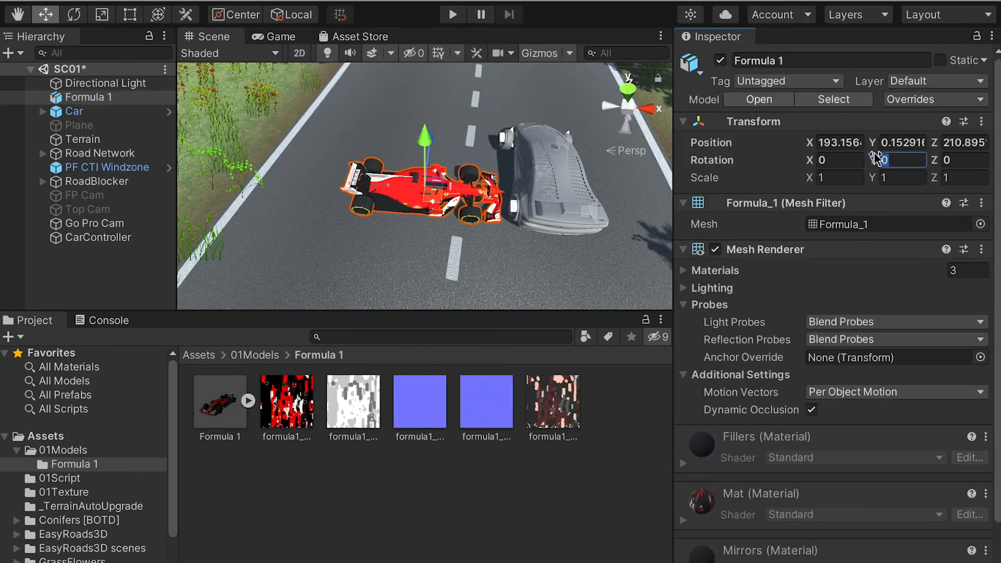
{"action": "type", "text": "-90"}
Move the Formula 1 model so it overlaps the grey car, and make it a child of the Car object.
{"action": "left_click_drag", "start_coordinate": [448, 225], "coordinate": [462, 283], "text": "alt"}
{"action": "left_click_drag", "start_coordinate": [362, 157], "coordinate": [324, 131]}
{"action": "left_click_drag", "start_coordinate": [327, 214], "coordinate": [429, 160]}
{"action": "left_click_drag", "start_coordinate": [428, 160], "coordinate": [360, 159], "text": "alt"}
{"action": "left_click_drag", "start_coordinate": [407, 90], "coordinate": [406, 100]}
{"action": "left_click_drag", "start_coordinate": [469, 152], "coordinate": [510, 155], "text": "alt"}
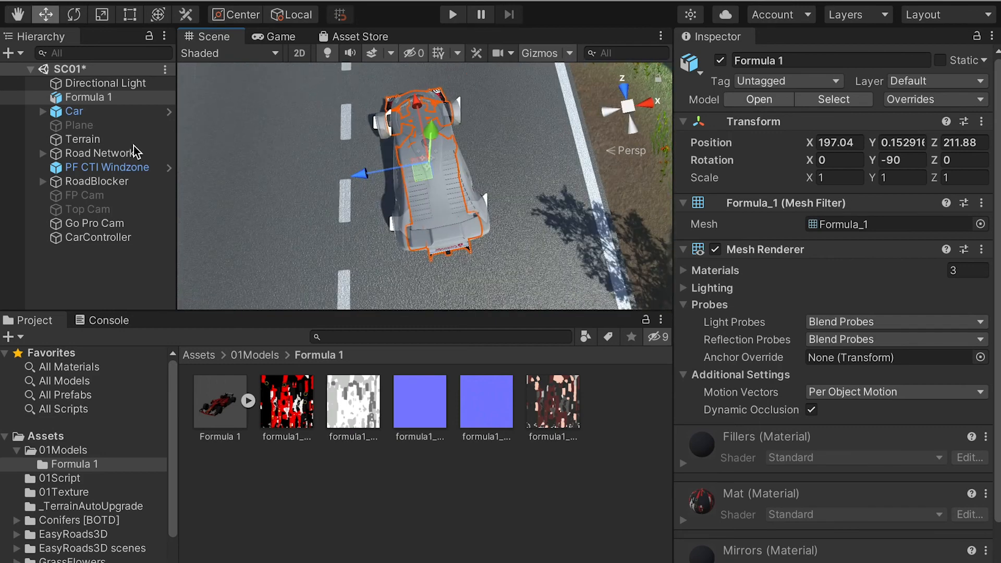
{"action": "left_click", "coordinate": [82, 100]}
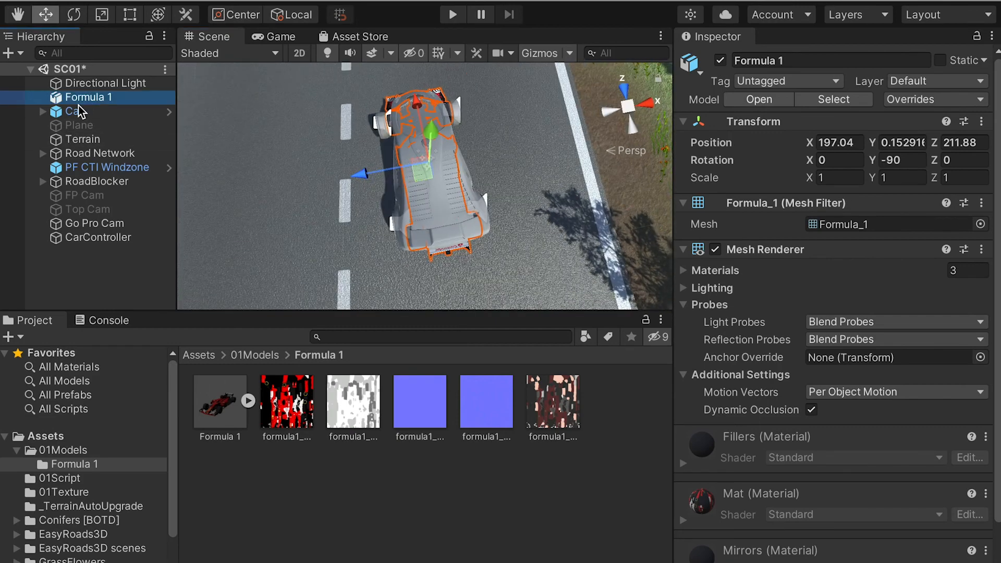
{"action": "left_click_drag", "start_coordinate": [71, 116], "coordinate": [72, 112]}
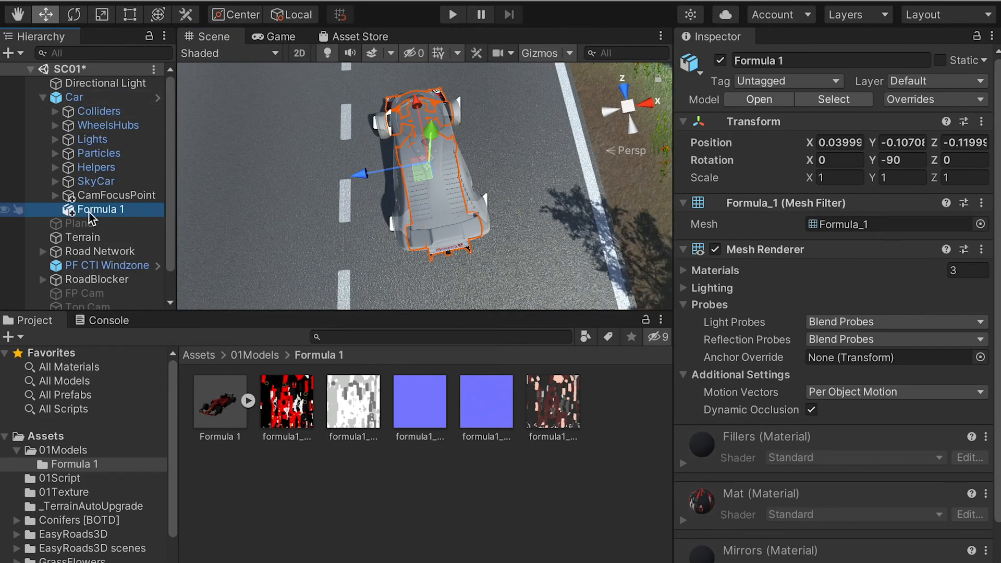
Turn off the Mesh Renderer of SkyCarBody inside the SkyCar group.
{"action": "left_click", "coordinate": [92, 183]}
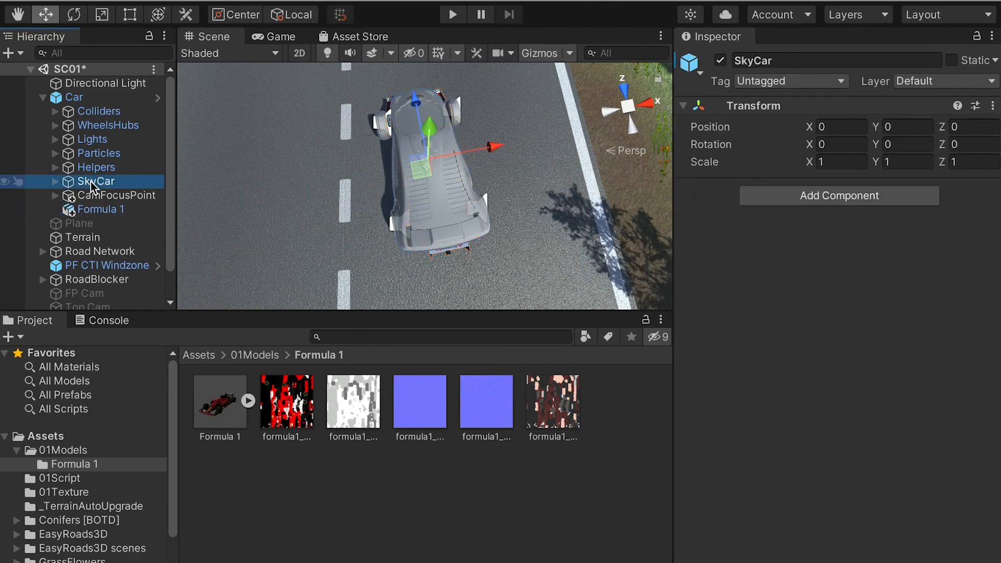
{"action": "left_click", "coordinate": [54, 182]}
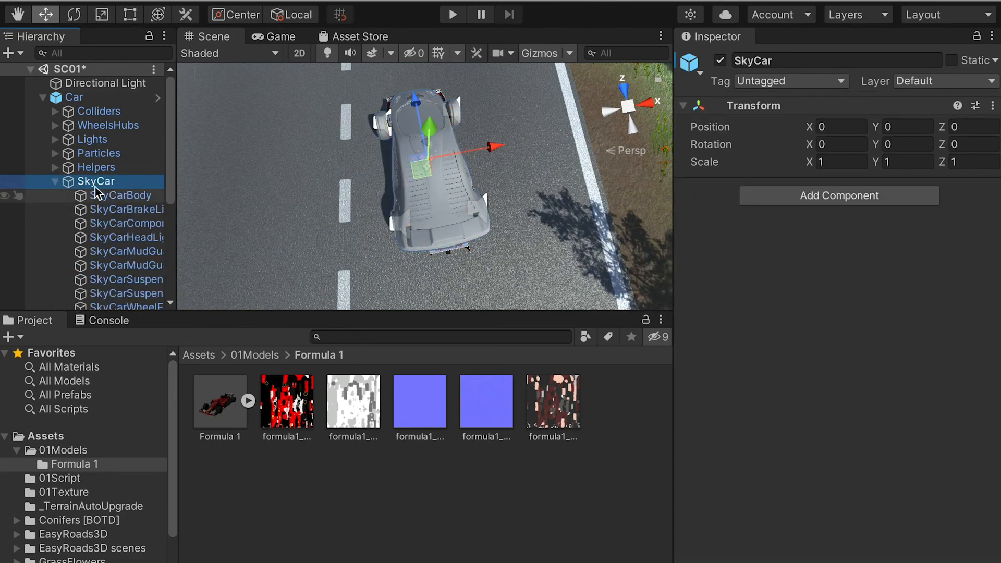
{"action": "scroll", "coordinate": [97, 193], "scroll_direction": "down", "scroll_amount": 4}
{"action": "left_click", "coordinate": [104, 134]}
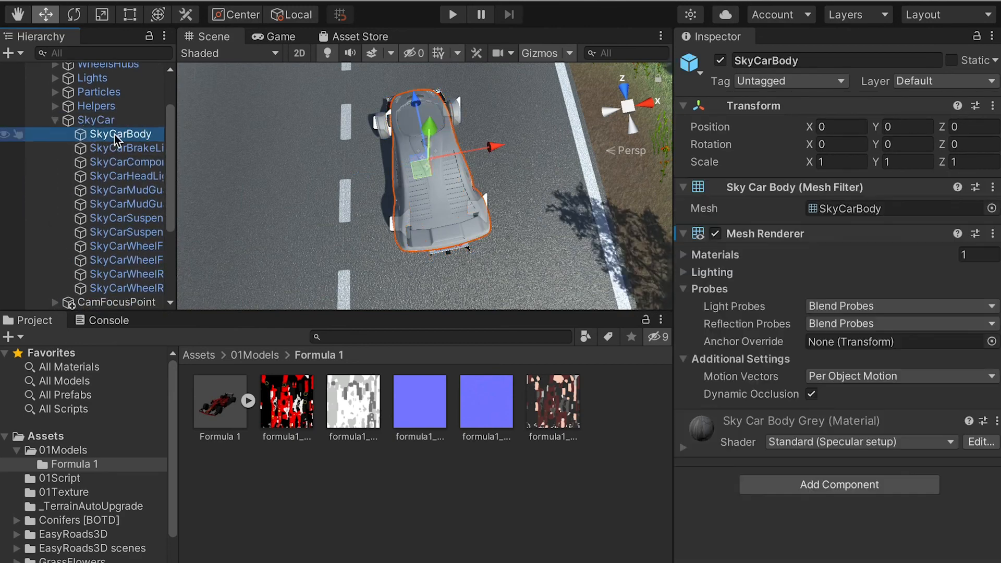
{"action": "left_click", "coordinate": [715, 234]}
Turn off the Mesh Renderer of the SkyCar's brake lights object.
{"action": "left_click", "coordinate": [118, 148]}
{"action": "left_click_drag", "start_coordinate": [524, 229], "coordinate": [618, 201], "text": "alt"}
{"action": "scroll", "coordinate": [564, 261], "scroll_direction": "up", "scroll_amount": 3}
{"action": "left_click", "coordinate": [715, 234]}
Turn off the Mesh Renderer of all remaining SkyCar parts together, from the components object down to the last wheel.
{"action": "left_click_drag", "start_coordinate": [554, 219], "coordinate": [547, 274], "text": "alt"}
{"action": "left_click", "coordinate": [130, 163]}
{"action": "left_click", "coordinate": [125, 288], "text": "shift"}
{"action": "mouse_move", "coordinate": [176, 169]}
{"action": "left_mouse_down"}
{"action": "mouse_move", "coordinate": [226, 170]}
{"action": "mouse_move", "coordinate": [179, 172]}
{"action": "left_mouse_up"}
{"action": "left_click", "coordinate": [715, 234]}
{"action": "left_click", "coordinate": [55, 106]}
Run the game and test-drive the Formula 1 car along the road.
{"action": "key", "text": "ctrl+p"}
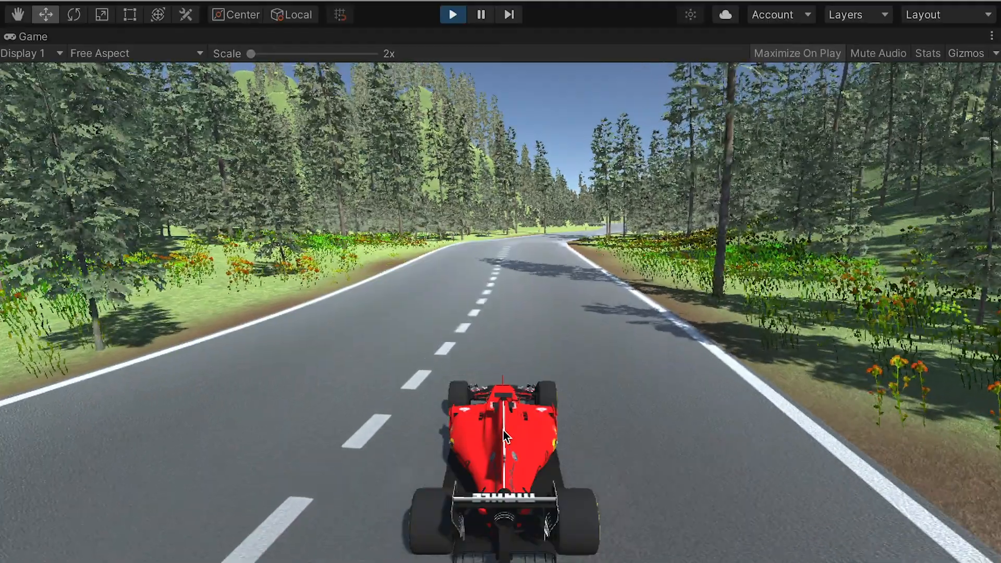
{"action": "key", "text": "w"}
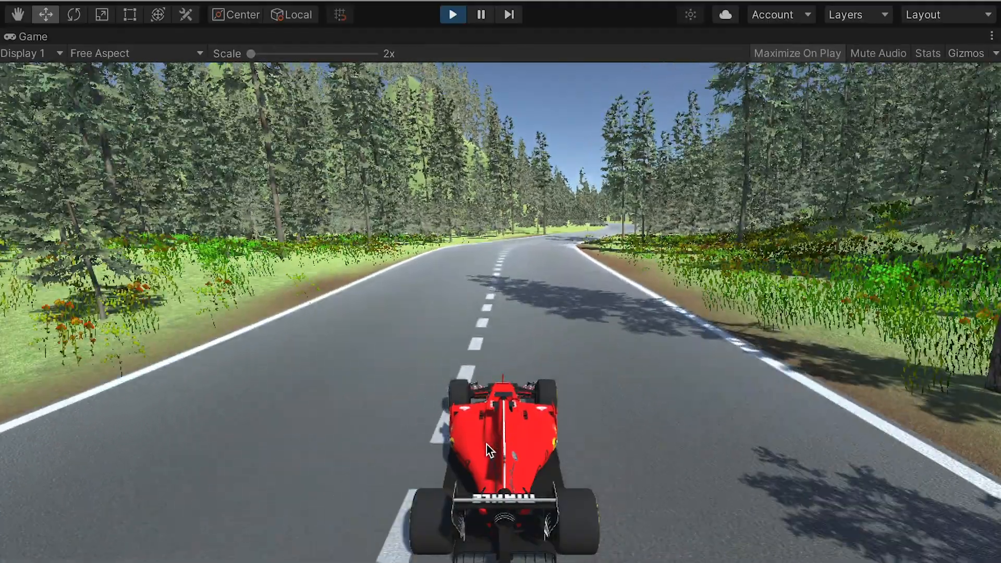
{"action": "key", "text": "d"}
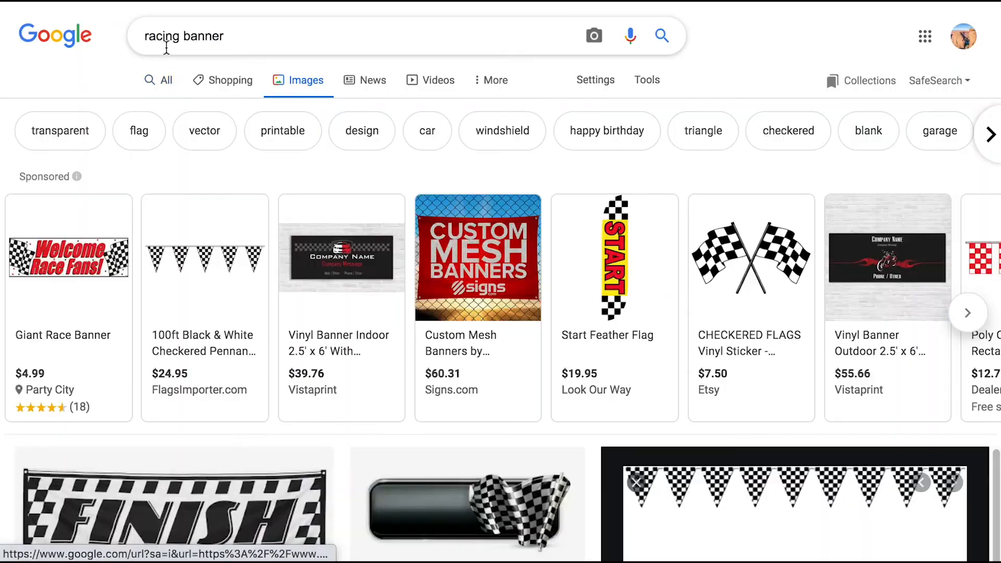
Browse the Google Images results for "racing banner" and preview the checkered FINISH banner.
{"action": "scroll", "coordinate": [161, 130], "scroll_direction": "down", "scroll_amount": 6}
{"action": "left_click", "coordinate": [161, 130]}
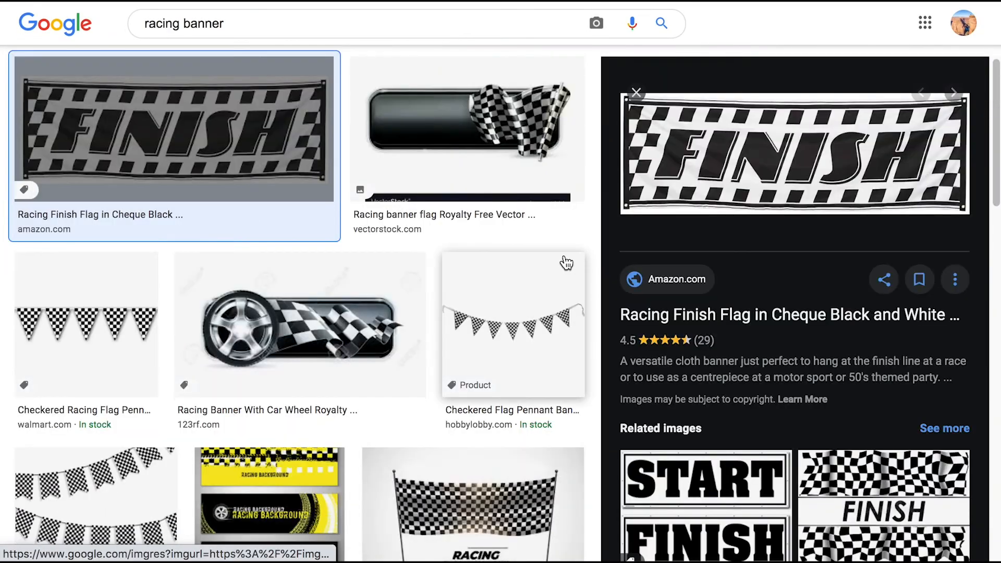
{"action": "scroll", "coordinate": [785, 401], "scroll_direction": "down", "scroll_amount": 5}
{"action": "scroll", "coordinate": [785, 401], "scroll_direction": "down", "scroll_amount": 5}
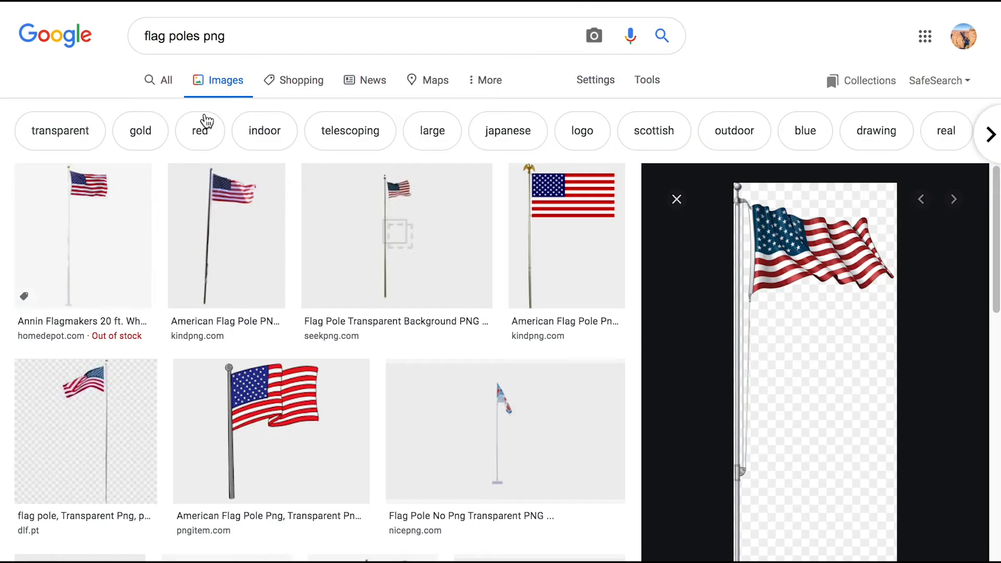
Search Google Images for "racing banner png" and preview the wavy checkered banner from the results.
{"action": "double_click", "coordinate": [214, 37]}
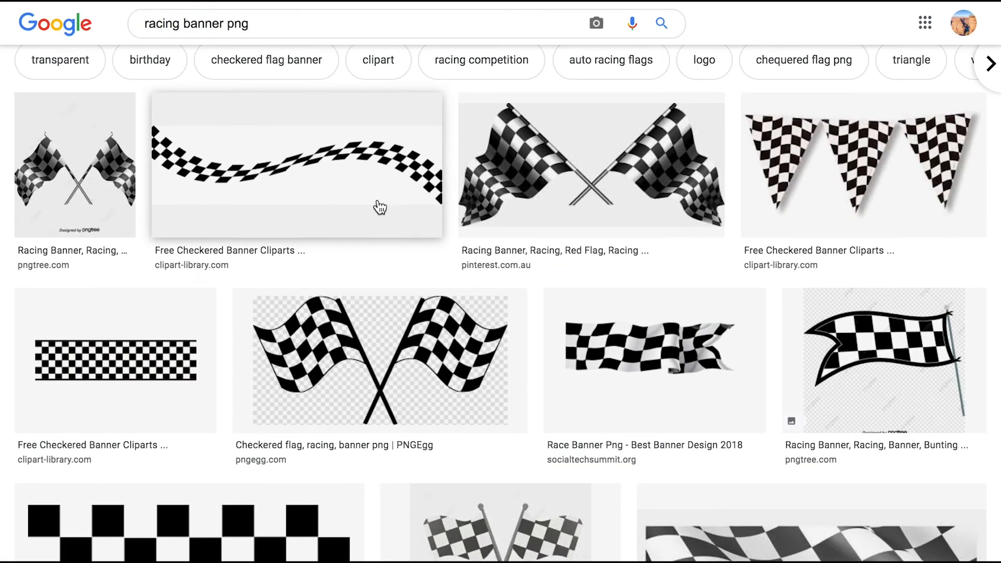
{"action": "left_click", "coordinate": [375, 206]}
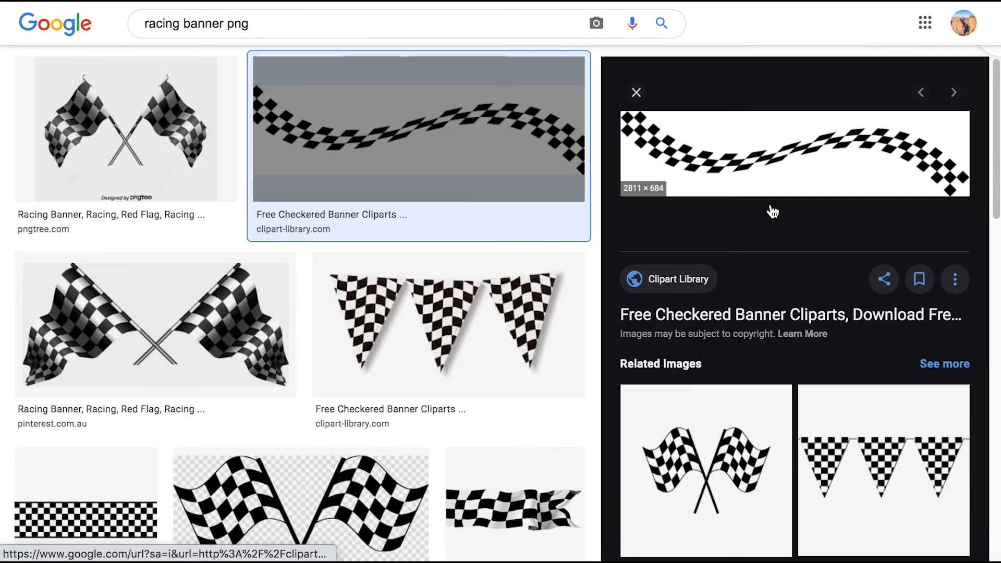
{"action": "scroll", "coordinate": [710, 260], "scroll_direction": "down", "scroll_amount": 5}
{"action": "left_click", "coordinate": [738, 267]}
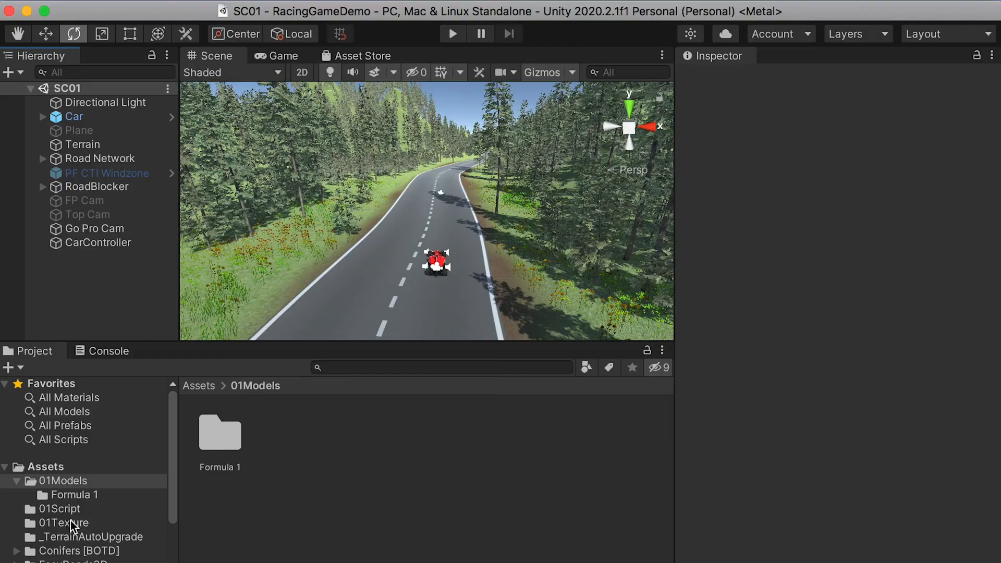
Import the Finish Banner, HB Banner, Pole and Start Banner images into Unity's 01Texture folder.
{"action": "left_click", "coordinate": [78, 523]}
{"action": "key", "text": "super+Tab"}
{"action": "left_click_drag", "start_coordinate": [869, 222], "coordinate": [373, 530]}
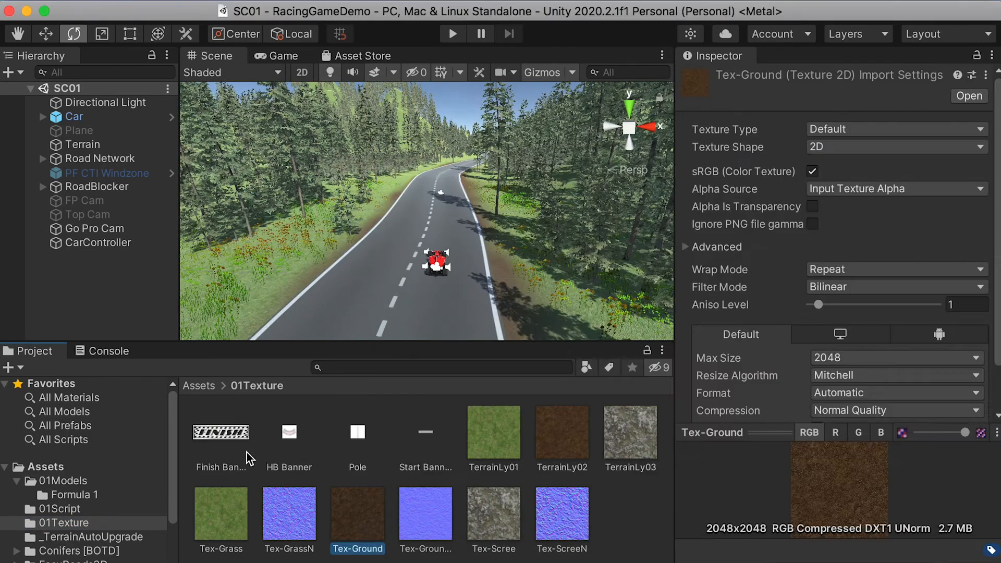
Check the Finish Banner texture and add a new 3D plane to the scene.
{"action": "left_click", "coordinate": [218, 434]}
{"action": "left_click", "coordinate": [255, 9]}
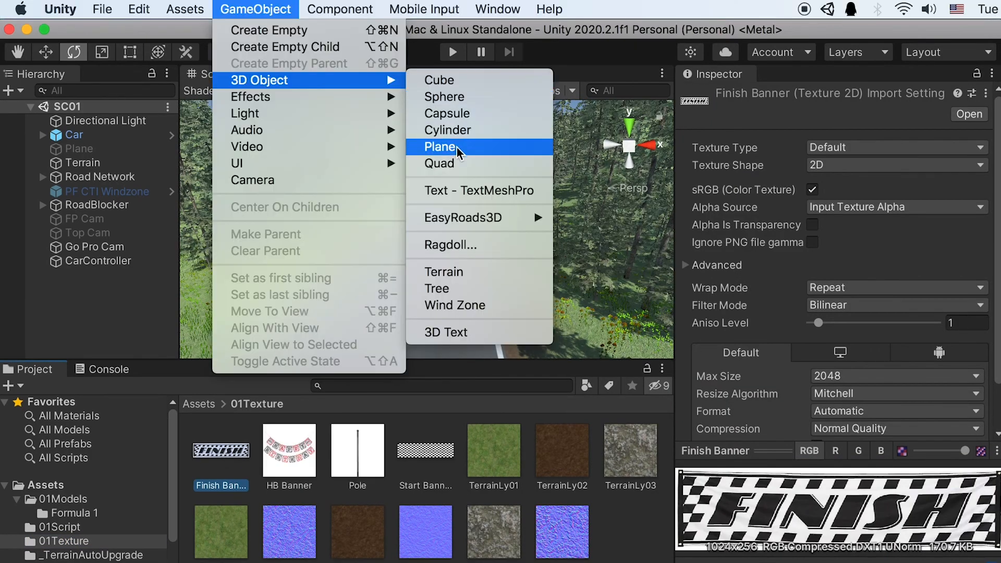
{"action": "left_click", "coordinate": [458, 151]}
Create a material named Finish Banner in 01Texture and assign the Finish Banner image as its albedo texture.
{"action": "right_click", "coordinate": [254, 504]}
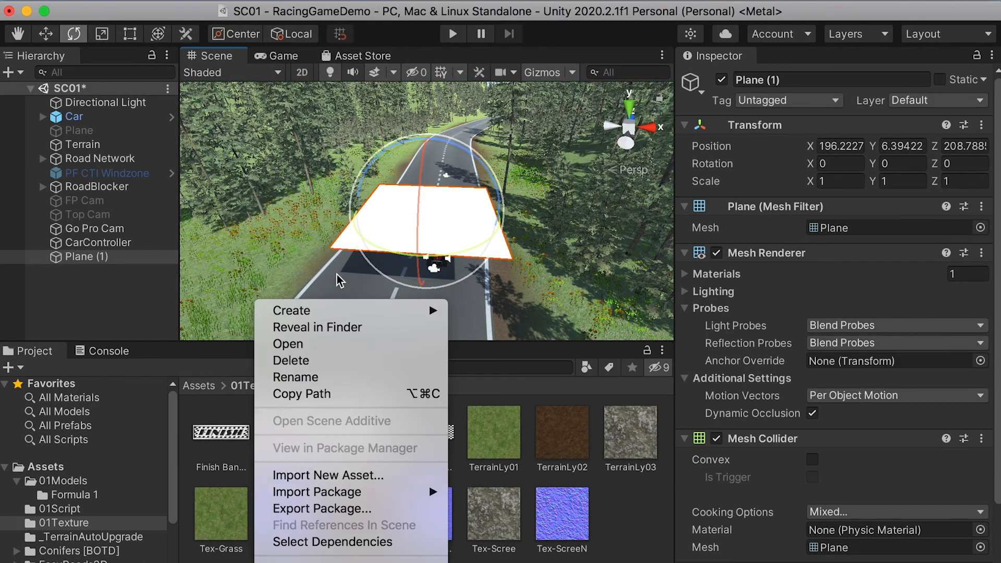
{"action": "mouse_move", "coordinate": [321, 314]}
{"action": "left_click", "coordinate": [532, 386]}
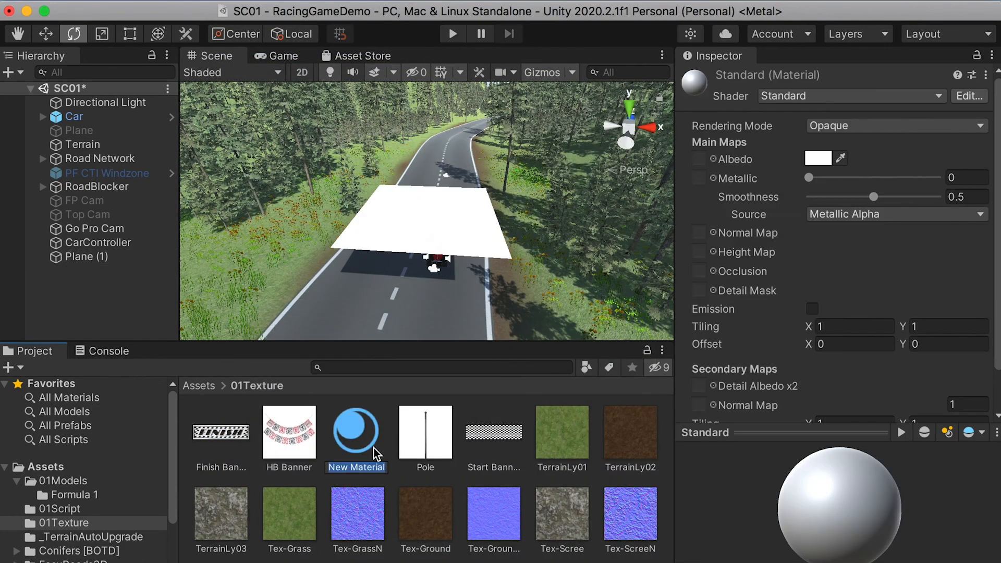
{"action": "type", "text": "Finish Banner"}
{"action": "key", "text": "Return"}
{"action": "left_click_drag", "start_coordinate": [218, 438], "coordinate": [699, 159]}
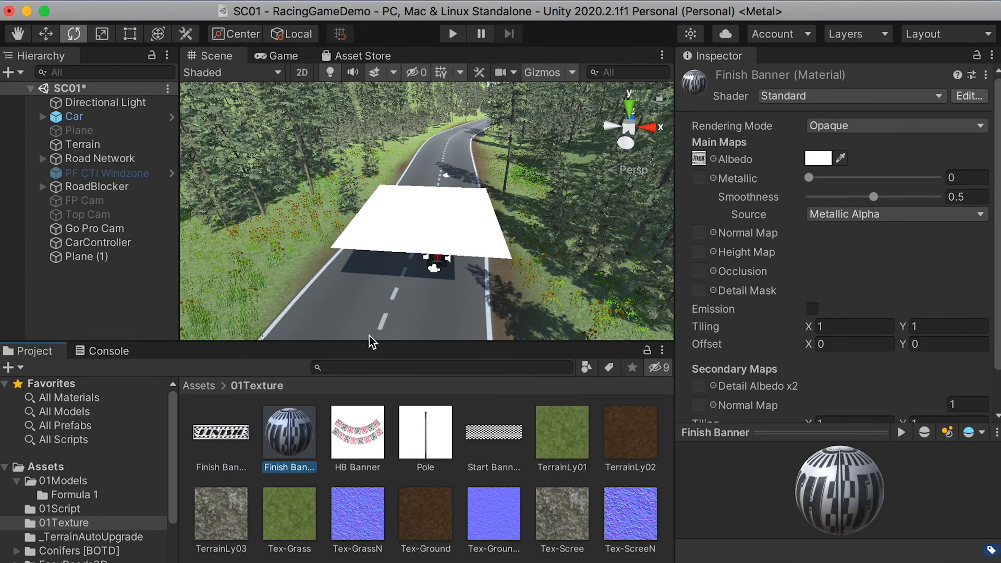
Apply the Finish Banner material to the plane and shape and position it as a banner across the road ahead.
{"action": "left_click_drag", "start_coordinate": [294, 443], "coordinate": [417, 219]}
{"action": "left_click", "coordinate": [423, 236]}
{"action": "key", "text": "r"}
{"action": "scroll", "coordinate": [417, 219], "scroll_direction": "down", "scroll_amount": 4}
{"action": "key", "text": "w"}
{"action": "left_click_drag", "start_coordinate": [359, 247], "coordinate": [594, 145]}
Add a second 3D plane above the road for the start banner.
{"action": "left_click_drag", "start_coordinate": [504, 215], "coordinate": [483, 130], "text": "alt"}
{"action": "left_click", "coordinate": [252, 6]}
{"action": "mouse_move", "coordinate": [279, 82]}
{"action": "left_click", "coordinate": [500, 146]}
Create a new material named Start Banner in the 01Texture folder.
{"action": "right_click", "coordinate": [471, 436]}
{"action": "mouse_move", "coordinate": [509, 311]}
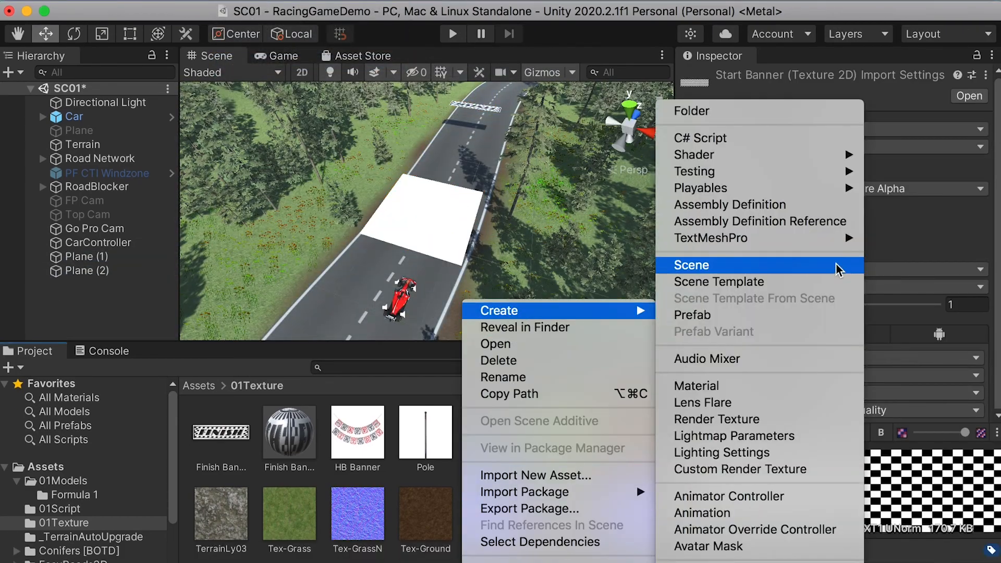
{"action": "left_click", "coordinate": [738, 387]}
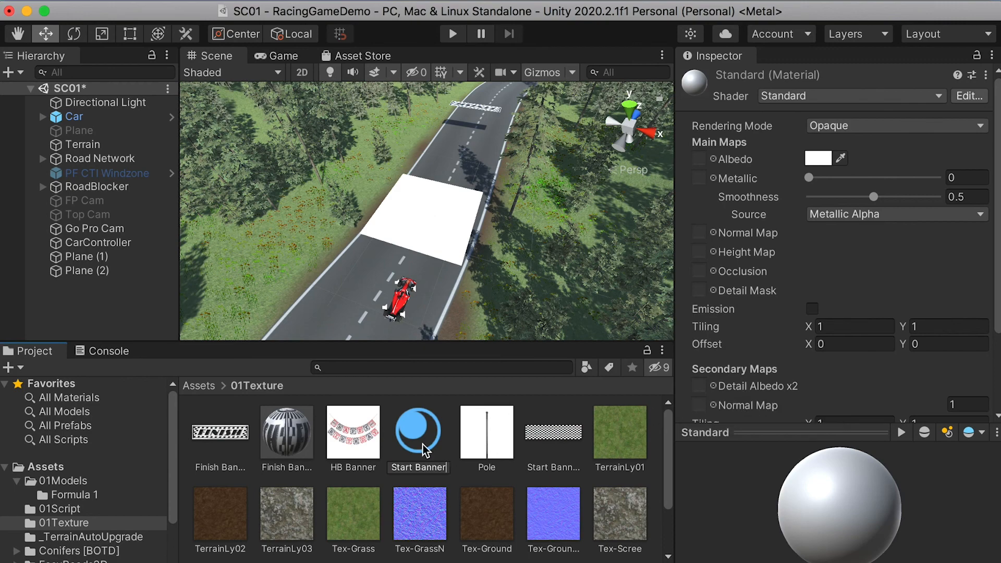
{"action": "key", "text": "Return"}
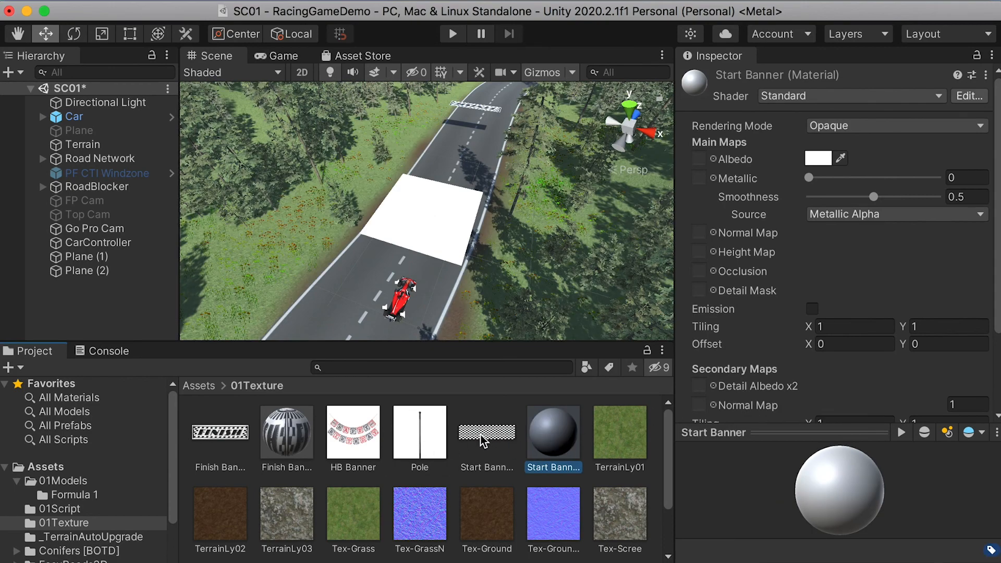
Assign the Start Banner image as the Start Banner material's albedo texture and apply the material to the second plane.
{"action": "left_click_drag", "start_coordinate": [693, 161], "coordinate": [701, 159]}
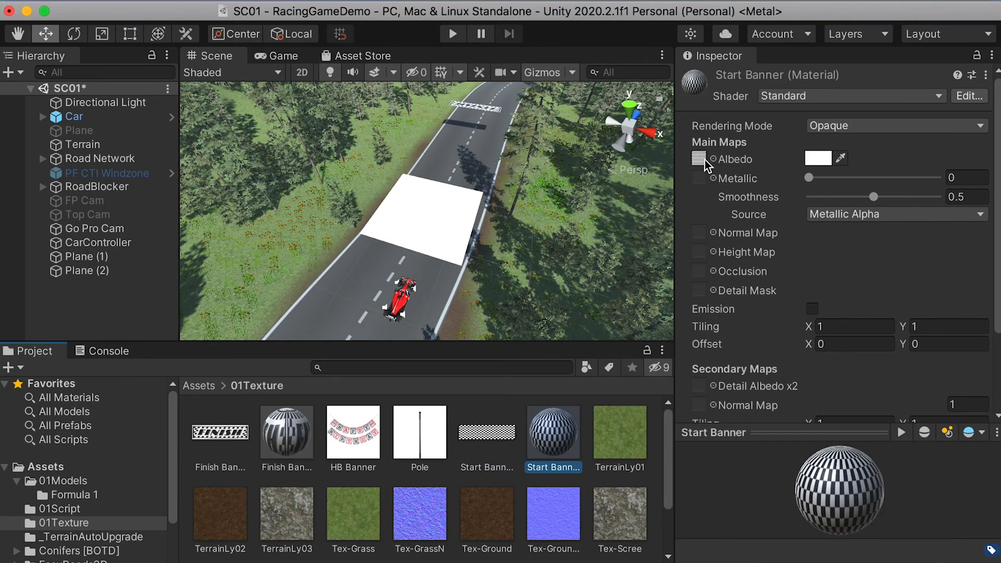
{"action": "left_click_drag", "start_coordinate": [495, 270], "coordinate": [449, 235]}
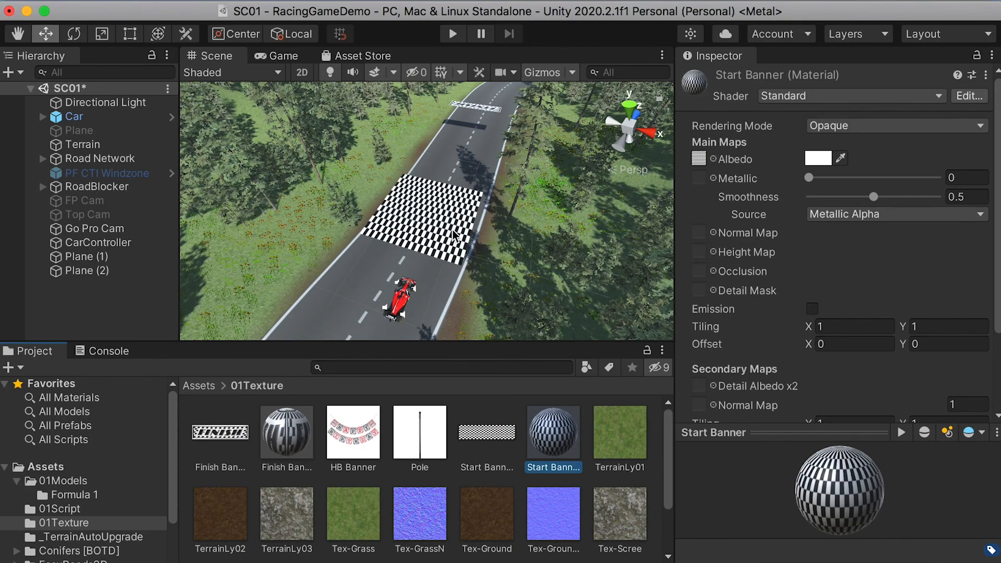
Shorten the checkered start plane to a Z scale of about 0.38 and lay it across the road just ahead of the car.
{"action": "left_click", "coordinate": [438, 222]}
{"action": "key", "text": "r"}
{"action": "left_click_drag", "start_coordinate": [446, 173], "coordinate": [434, 197]}
{"action": "key", "text": "w"}
{"action": "mouse_move", "coordinate": [424, 159]}
{"action": "left_mouse_down"}
{"action": "mouse_move", "coordinate": [424, 200]}
{"action": "mouse_move", "coordinate": [428, 150]}
{"action": "left_mouse_up"}
{"action": "scroll", "coordinate": [427, 156], "scroll_direction": "up", "scroll_amount": 5}
{"action": "left_click_drag", "start_coordinate": [388, 186], "coordinate": [418, 155], "text": "alt"}
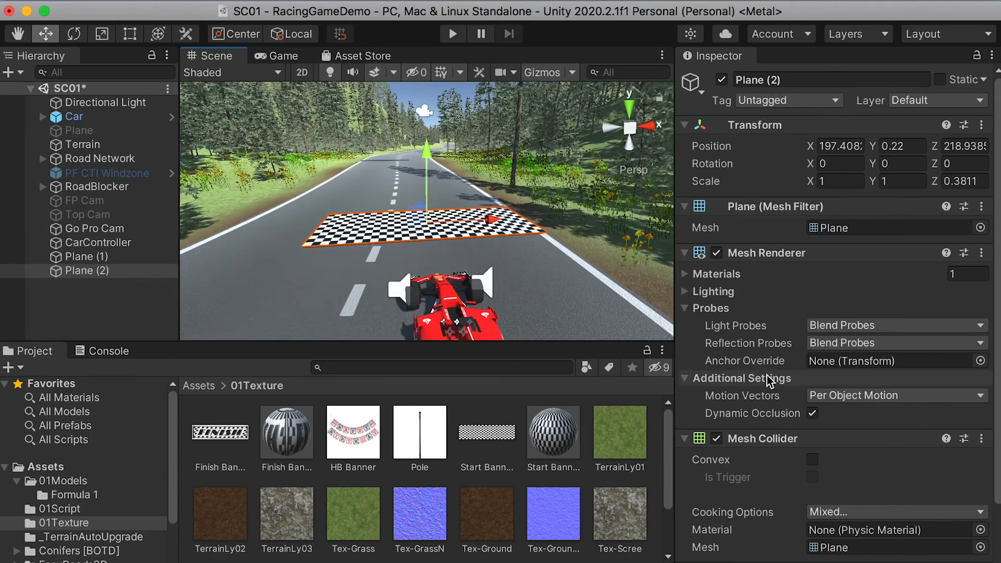
Stand the finish banner upright with an X rotation of -90 and raise it above the road to a height of about 9.5.
{"action": "scroll", "coordinate": [750, 376], "scroll_direction": "down", "scroll_amount": 4}
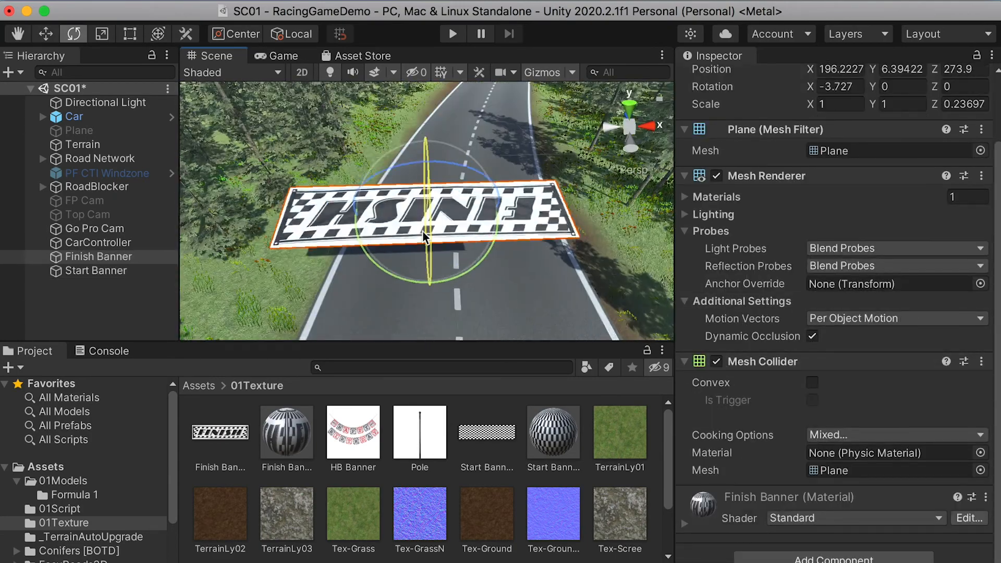
{"action": "type", "text": "-90"}
{"action": "key", "text": "Return"}
{"action": "left_click", "coordinate": [98, 256]}
{"action": "key", "text": "w"}
{"action": "left_click_drag", "start_coordinate": [485, 205], "coordinate": [483, 132]}
{"action": "scroll", "coordinate": [484, 132], "scroll_direction": "down", "scroll_amount": 5}
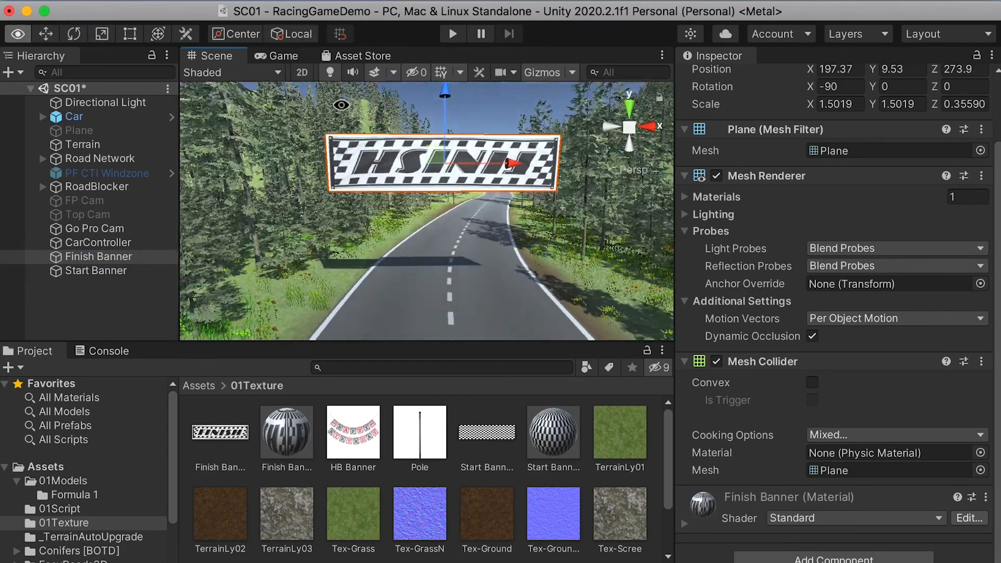
Add a new 3D plane beneath the finish banner for a pole.
{"action": "left_click", "coordinate": [229, 0]}
{"action": "mouse_move", "coordinate": [268, 65]}
{"action": "left_click", "coordinate": [447, 127]}
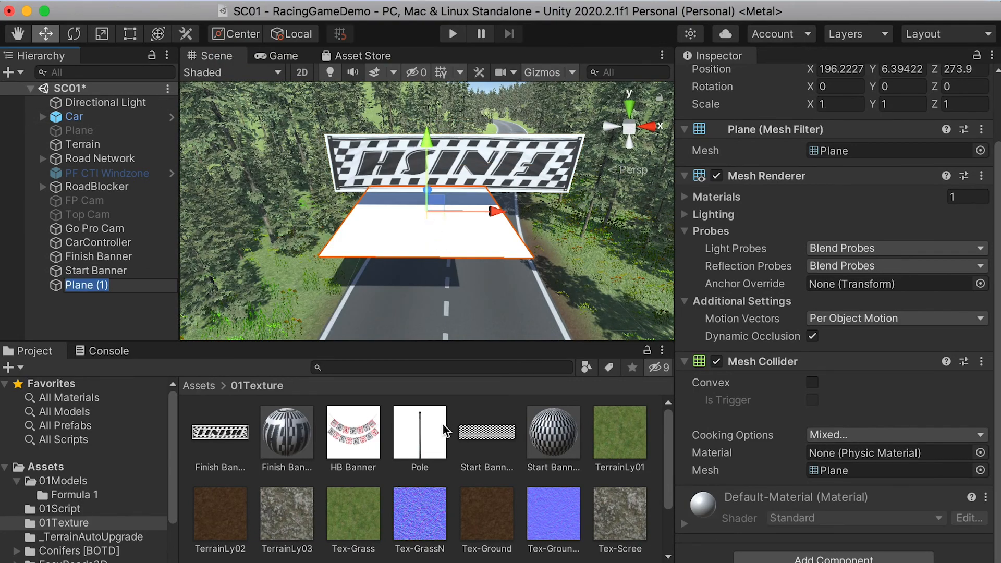
Create a material named Pole in 01Texture with the Pole image as its albedo texture and apply it to the new plane.
{"action": "right_click", "coordinate": [448, 477]}
{"action": "mouse_move", "coordinate": [484, 314]}
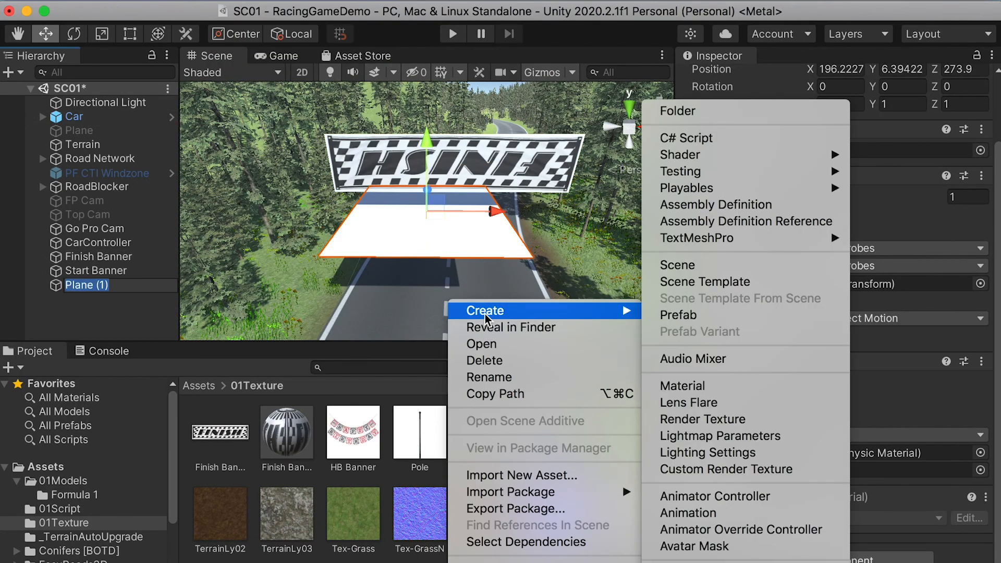
{"action": "left_click", "coordinate": [683, 386]}
{"action": "type", "text": "Pole"}
{"action": "key", "text": "Return"}
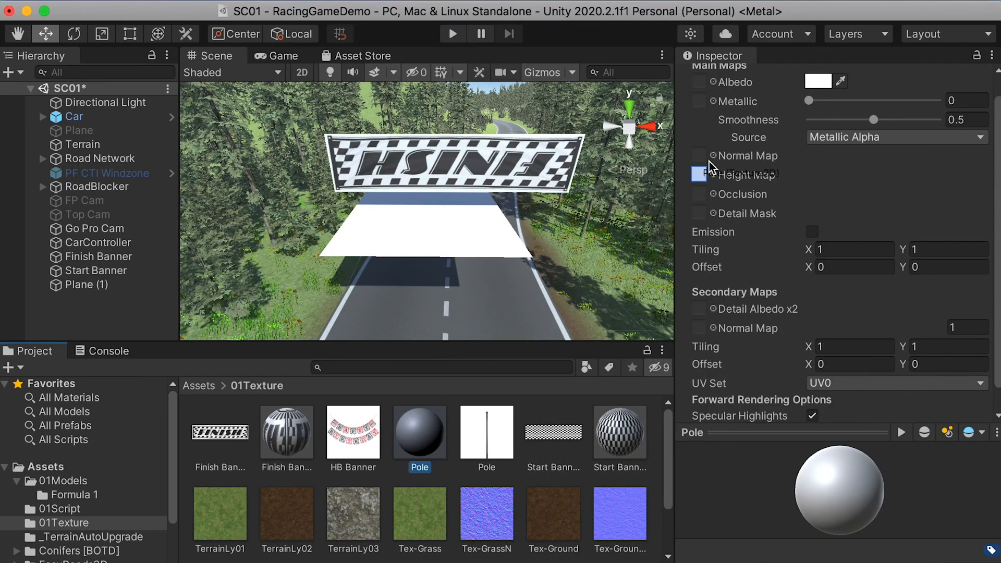
{"action": "left_click_drag", "start_coordinate": [418, 447], "coordinate": [445, 264]}
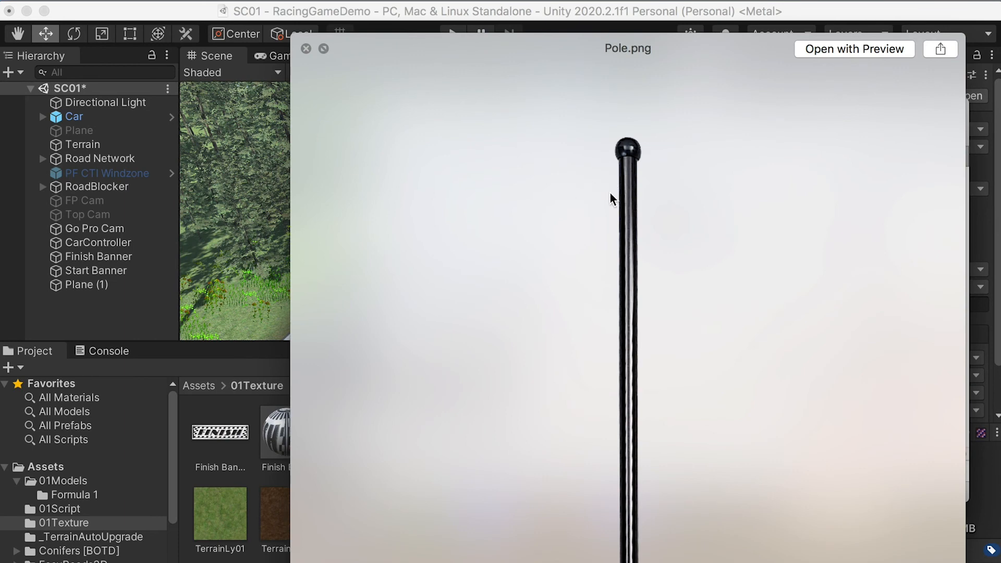
{"action": "key", "text": "space"}
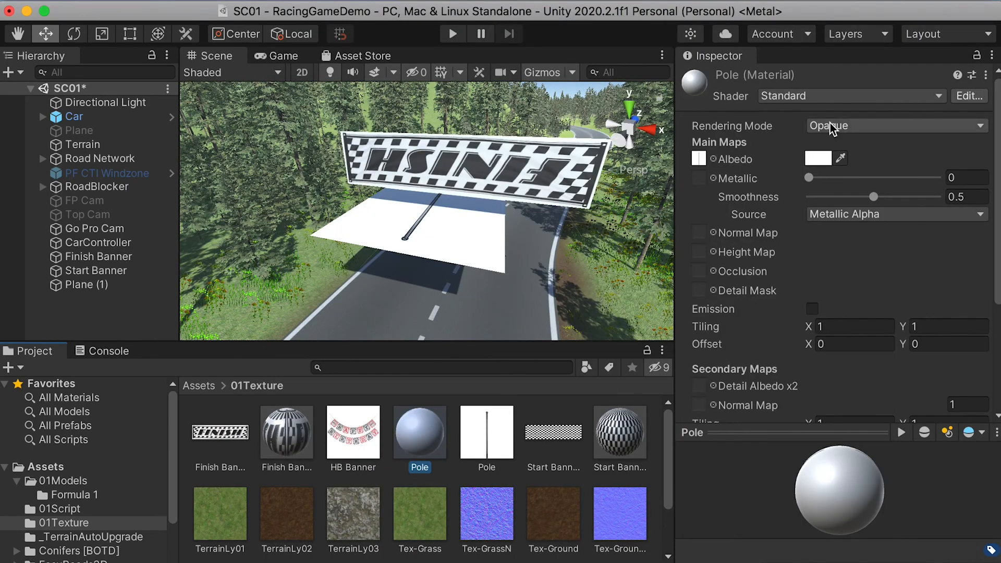
Set the Pole material's rendering mode to Transparent.
{"action": "left_click", "coordinate": [833, 127]}
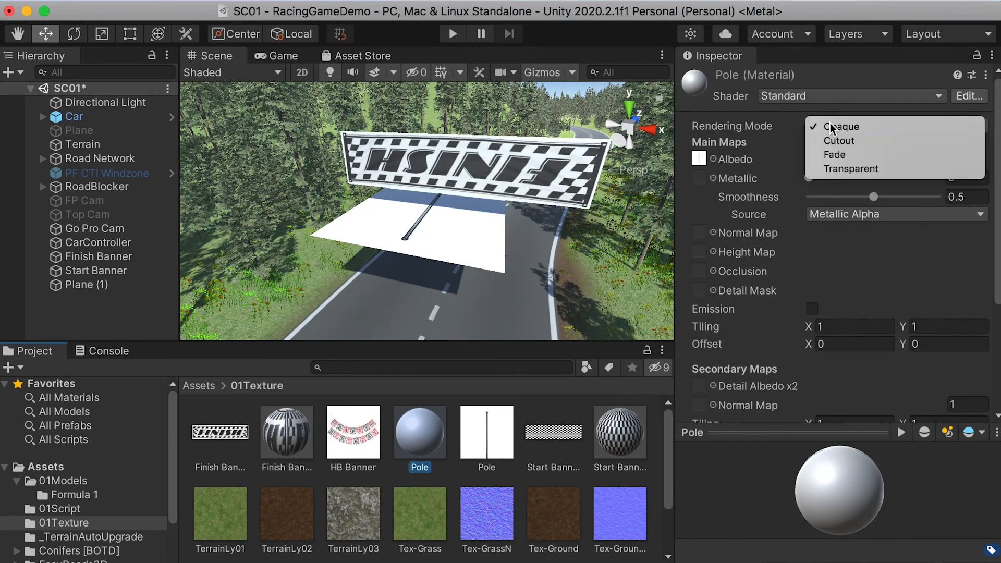
{"action": "left_click", "coordinate": [840, 169]}
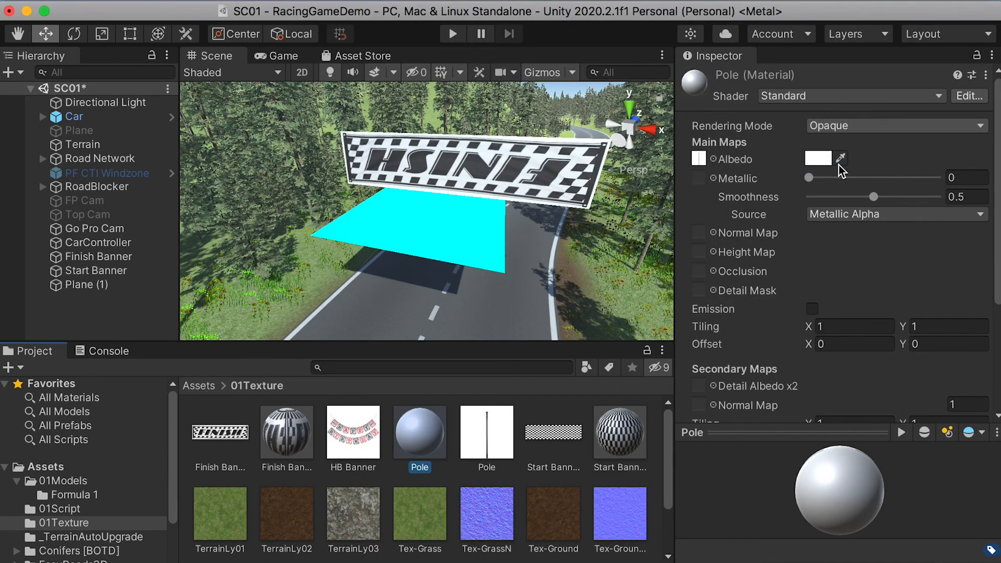
{"action": "scroll", "coordinate": [490, 211], "scroll_direction": "up", "scroll_amount": 3}
Turn off the Pole material's specular highlights and set its rendering mode to Cutout.
{"action": "scroll", "coordinate": [746, 301], "scroll_direction": "down", "scroll_amount": 5}
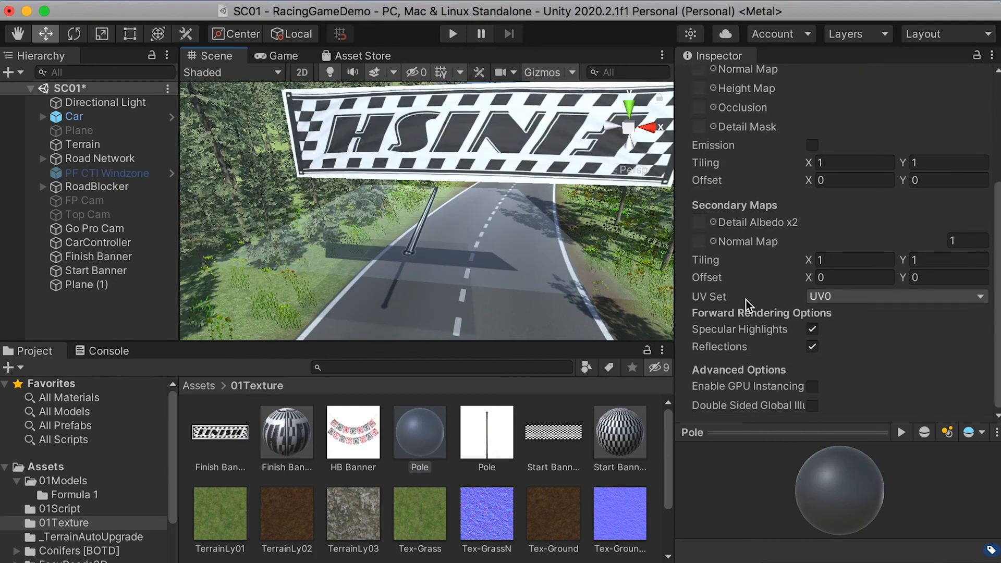
{"action": "left_click", "coordinate": [812, 329]}
{"action": "scroll", "coordinate": [764, 346], "scroll_direction": "up", "scroll_amount": 3}
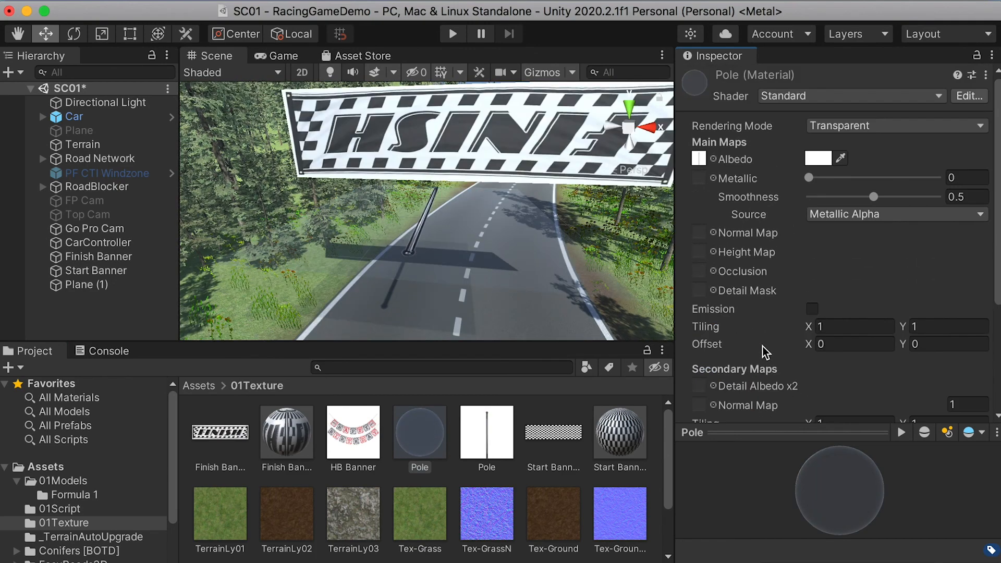
{"action": "left_click", "coordinate": [829, 127]}
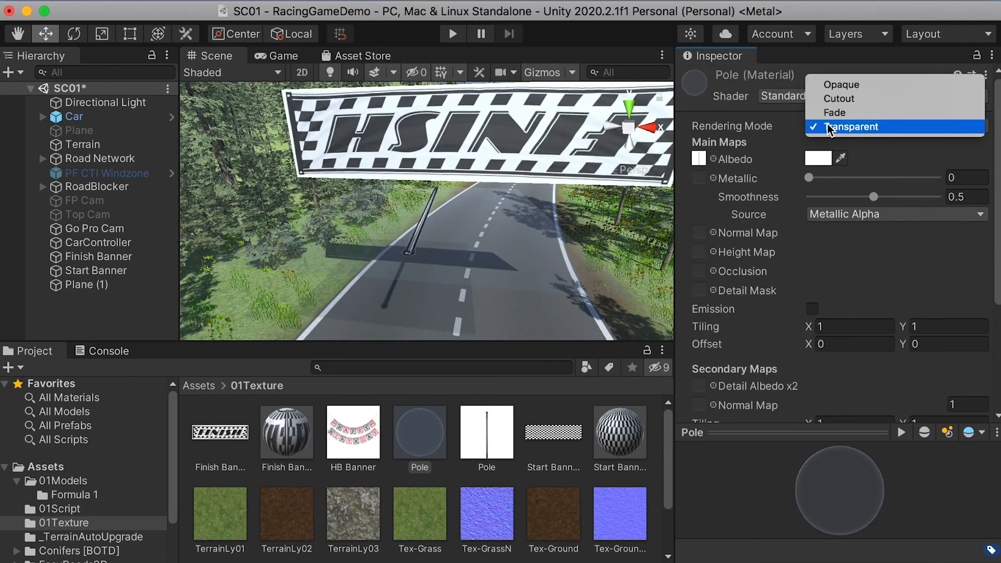
{"action": "left_click", "coordinate": [837, 99]}
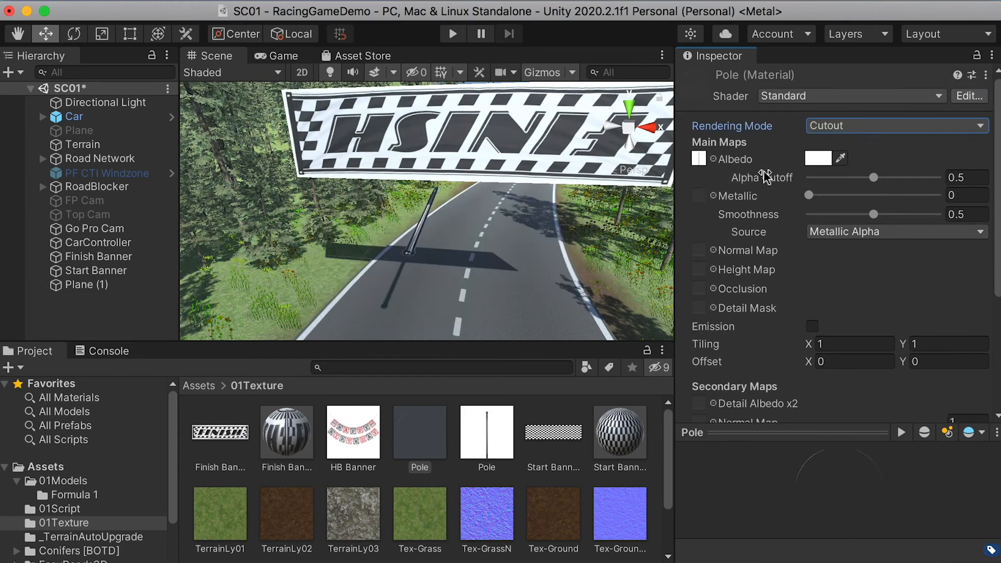
Rename the new plane Pole and stand it upright at the left end of the finish banner, at about X 190.4, Y 6.5.
{"action": "left_click", "coordinate": [86, 285]}
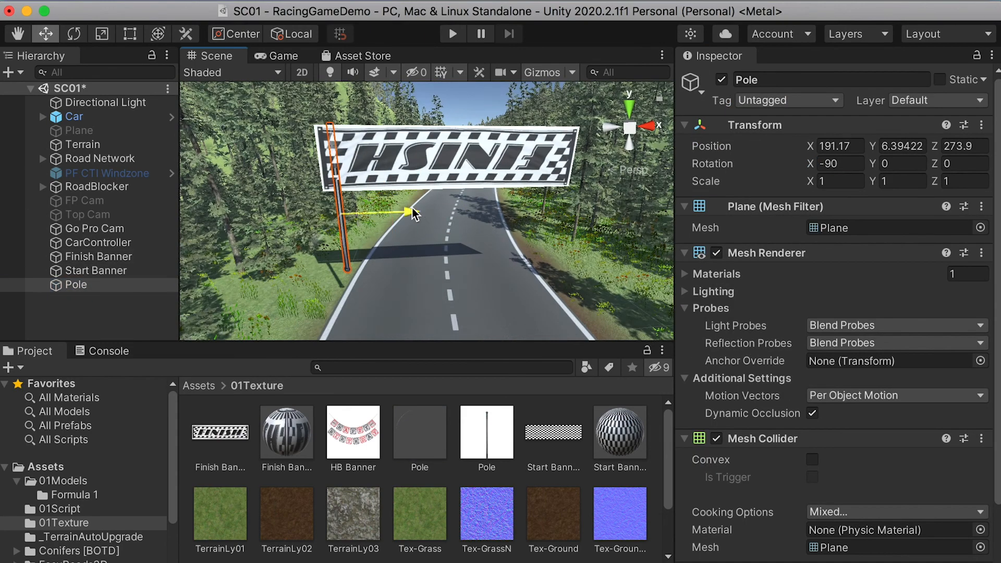
{"action": "left_click_drag", "start_coordinate": [412, 214], "coordinate": [326, 209]}
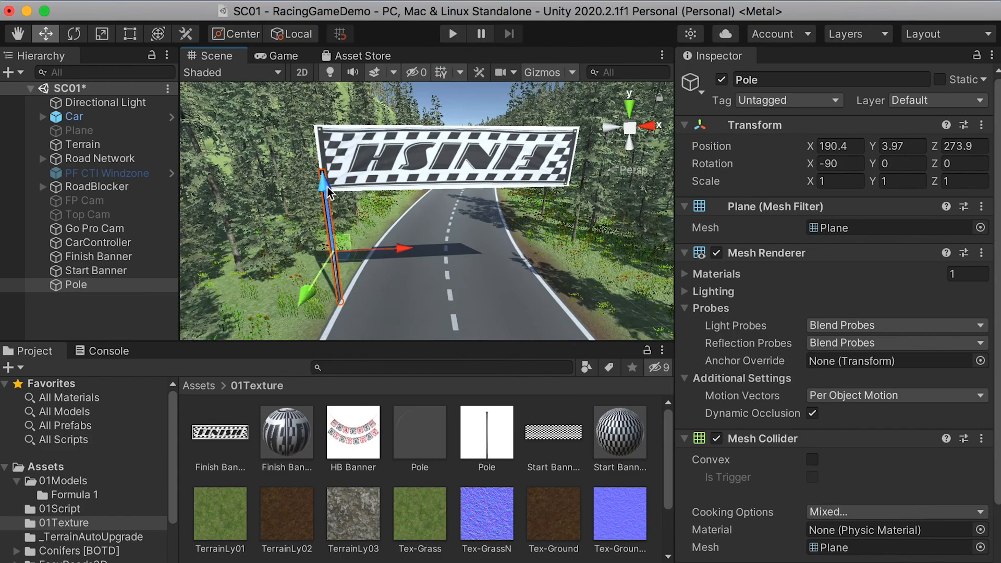
{"action": "key", "text": "e"}
{"action": "left_click_drag", "start_coordinate": [292, 271], "coordinate": [313, 312]}
{"action": "key", "text": "w"}
{"action": "left_click_drag", "start_coordinate": [333, 197], "coordinate": [330, 156]}
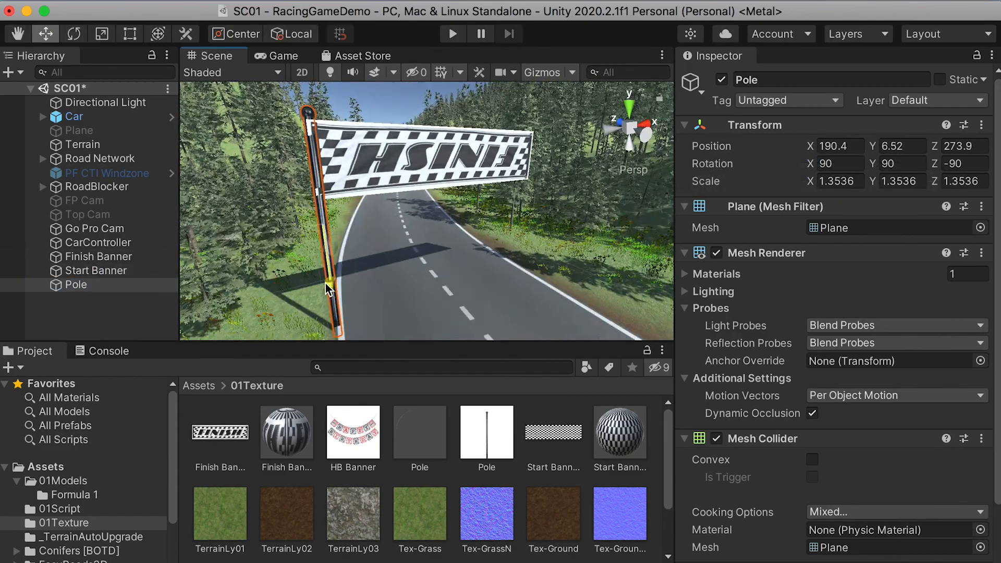
Place a duplicate of the pole at the banner's other end and rotate the finish banner so FINISH reads the right way round.
{"action": "key", "text": "super+d"}
{"action": "left_click_drag", "start_coordinate": [330, 208], "coordinate": [557, 209]}
{"action": "double_click", "coordinate": [98, 256]}
{"action": "key", "text": "e"}
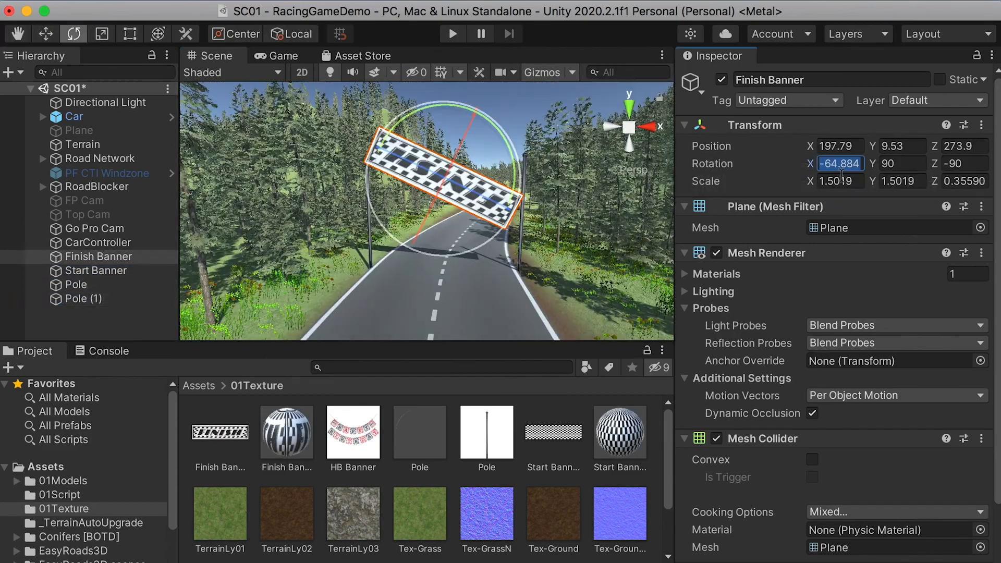
Create an empty game object named Finish BannerG and group the finish banner and both poles under it.
{"action": "left_click", "coordinate": [208, 9]}
{"action": "left_click", "coordinate": [223, 30]}
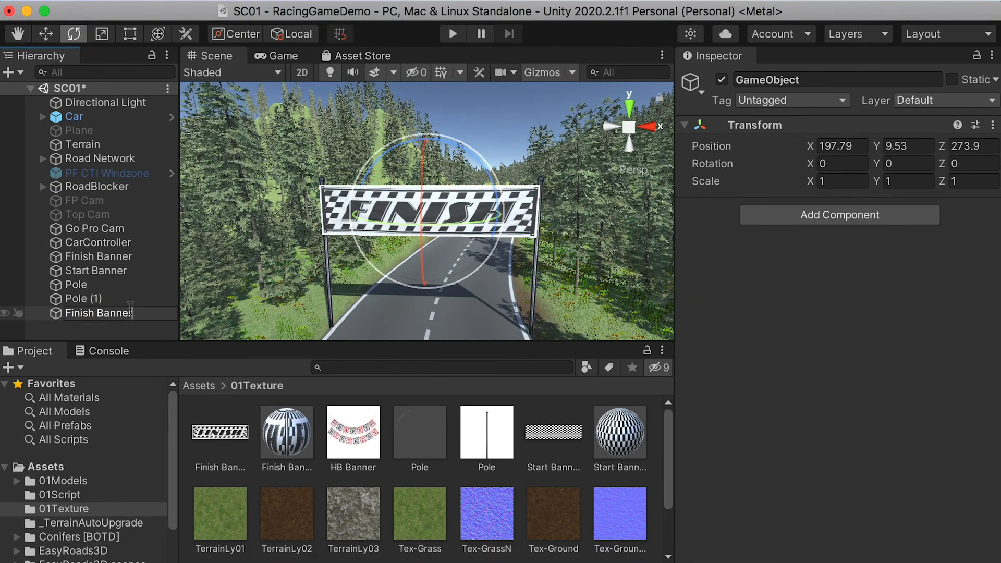
{"action": "left_click_drag", "start_coordinate": [83, 301], "coordinate": [83, 316]}
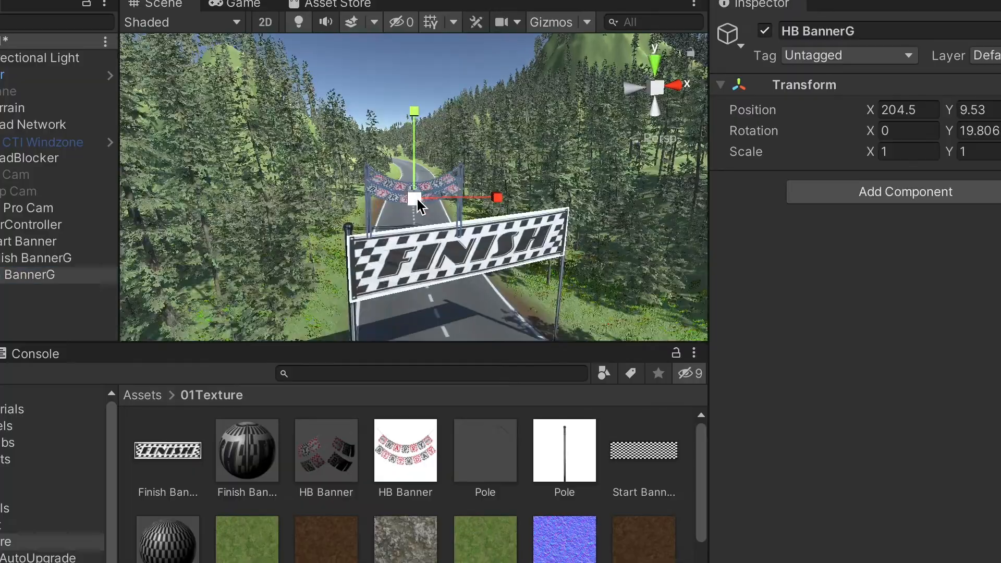
Examine the HB BannerG birthday banner over the road up close.
{"action": "key", "text": "f"}
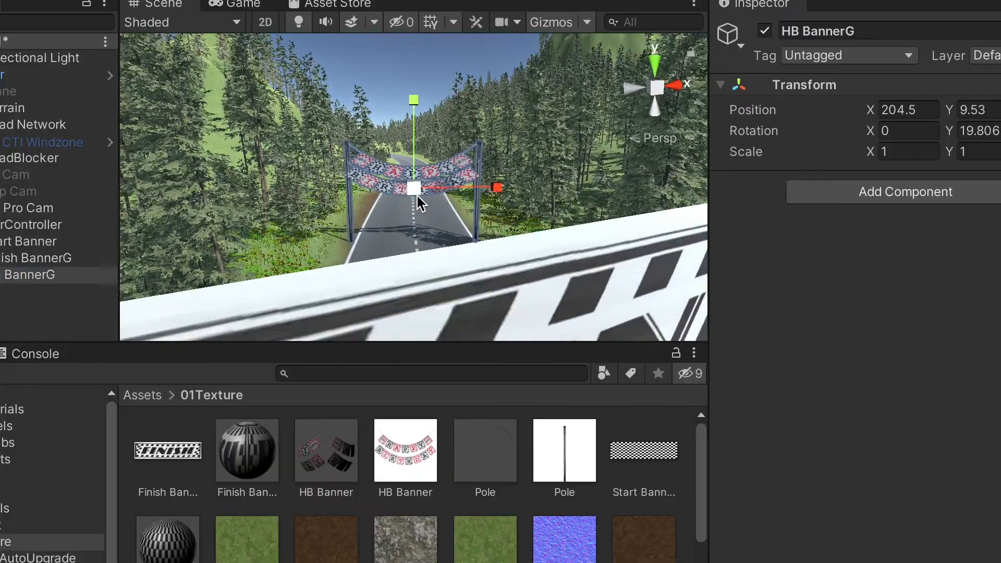
{"action": "scroll", "coordinate": [451, 193], "scroll_direction": "down", "scroll_amount": 5}
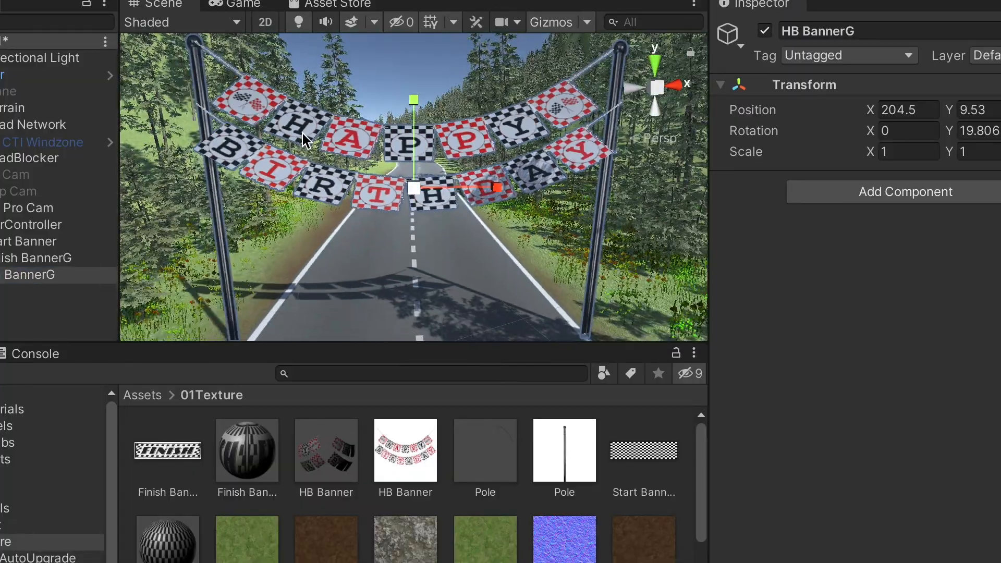
{"action": "left_click_drag", "start_coordinate": [545, 175], "coordinate": [396, 157], "text": "alt"}
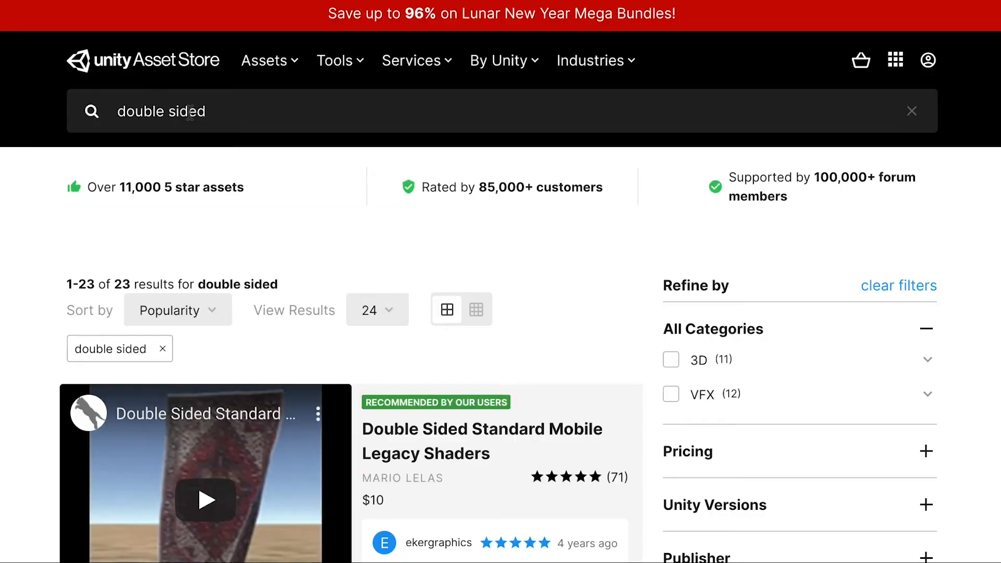
In the Unity Asset Store, open Free Double Sided Shaders from the "double sided" results and add it to My Assets.
{"action": "left_click_drag", "start_coordinate": [206, 111], "coordinate": [100, 121]}
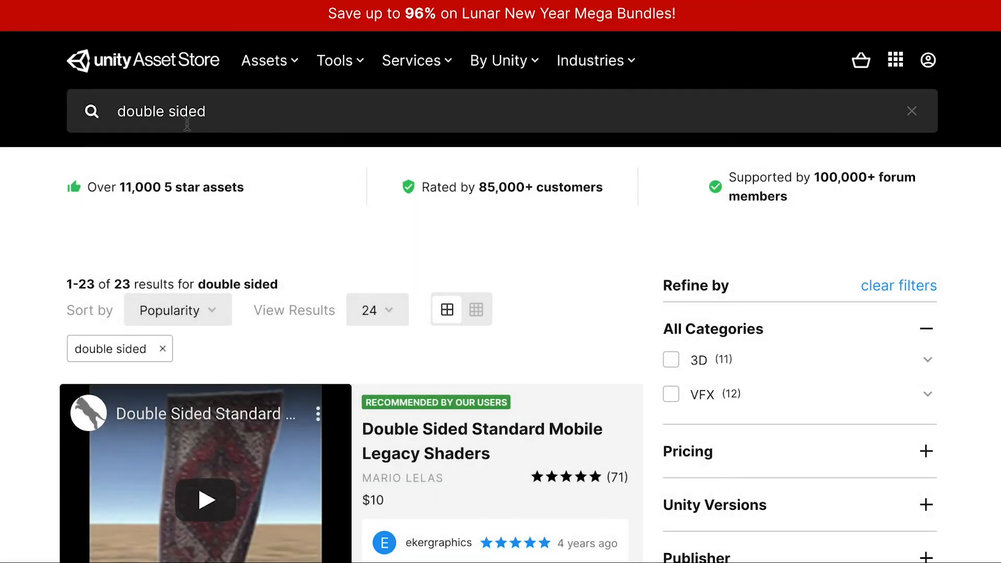
{"action": "scroll", "coordinate": [287, 396], "scroll_direction": "down", "scroll_amount": 10}
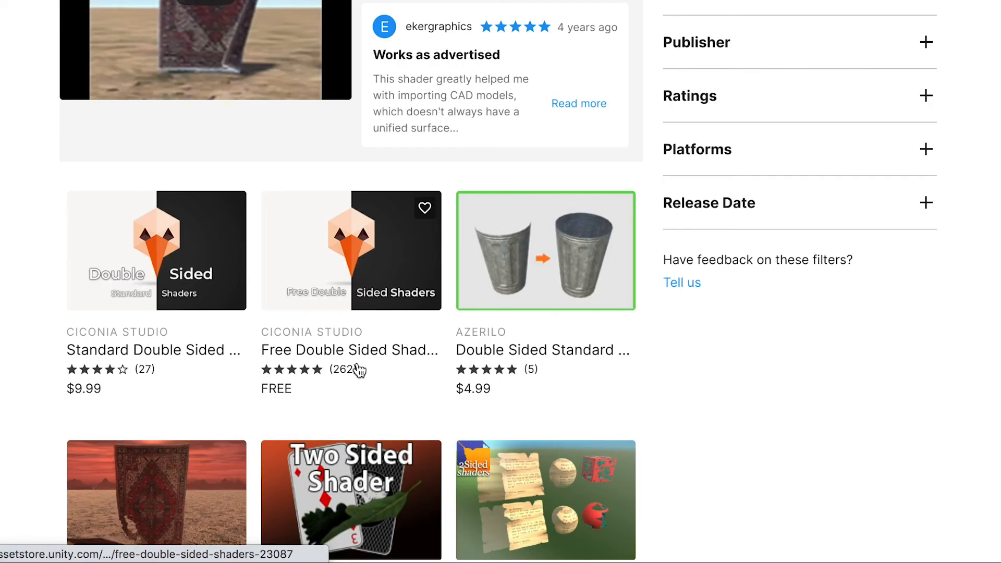
{"action": "left_click", "coordinate": [407, 370]}
{"action": "scroll", "coordinate": [372, 329], "scroll_direction": "down", "scroll_amount": 2}
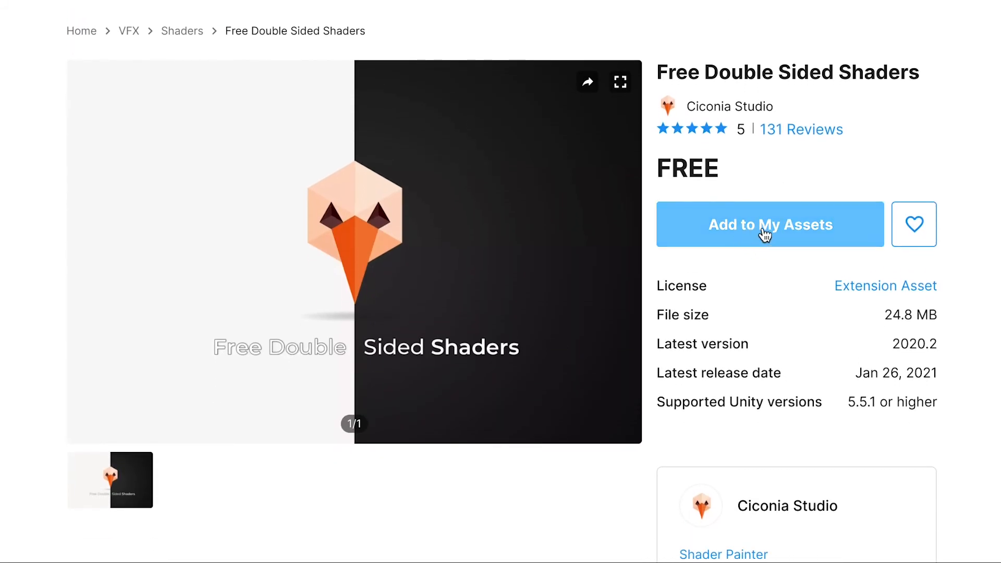
{"action": "left_click", "coordinate": [764, 233]}
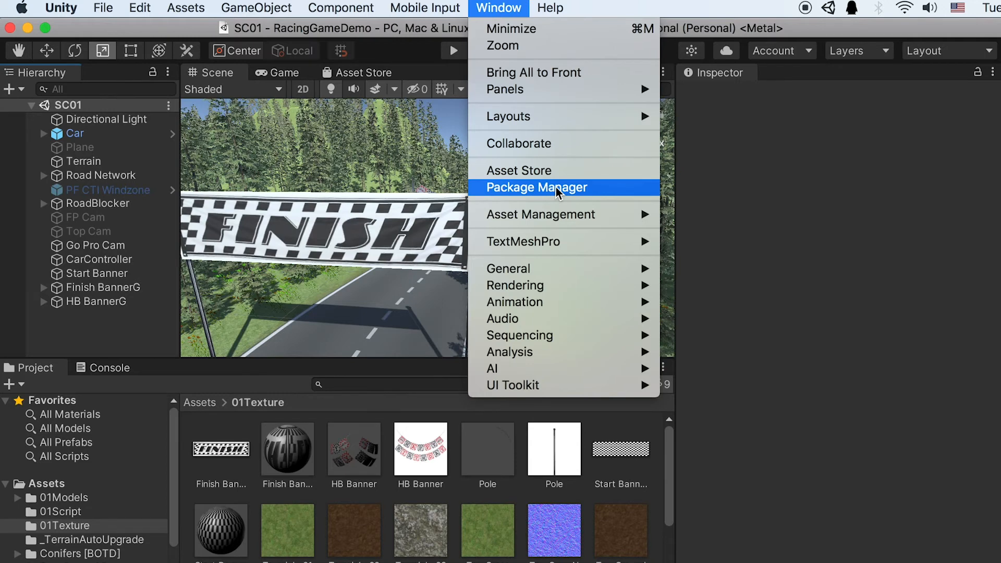
Back in Unity, import all files of the Free Double Sided Shaders package from My Assets in the Package Manager.
{"action": "left_click", "coordinate": [549, 186]}
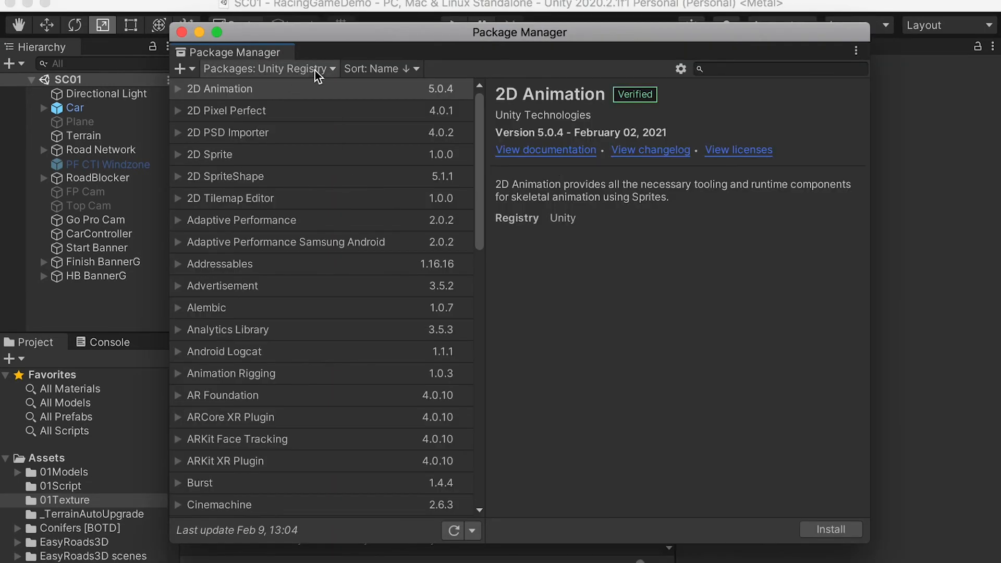
{"action": "left_click", "coordinate": [315, 71]}
{"action": "left_click", "coordinate": [249, 128]}
{"action": "left_click", "coordinate": [243, 156]}
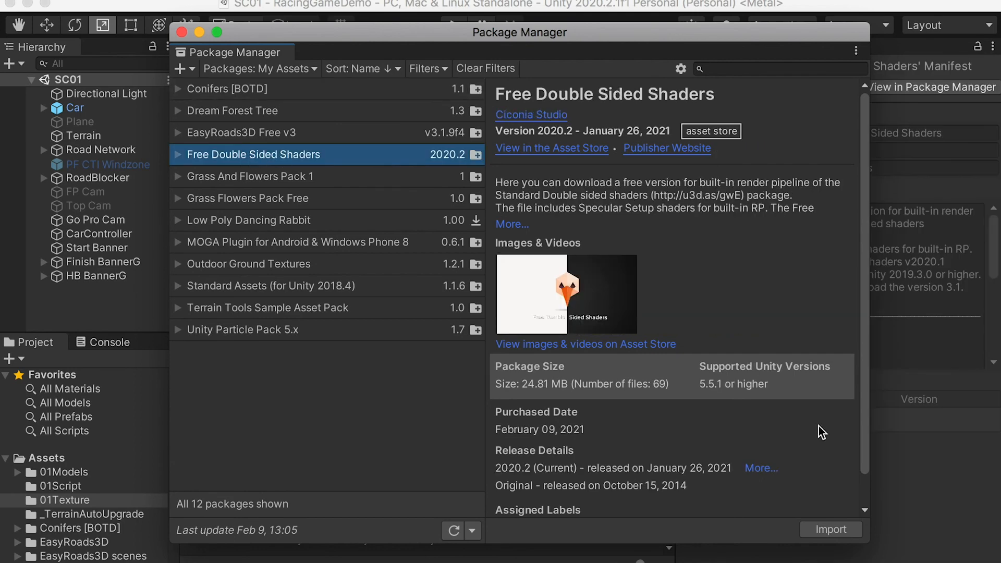
{"action": "left_click", "coordinate": [821, 529]}
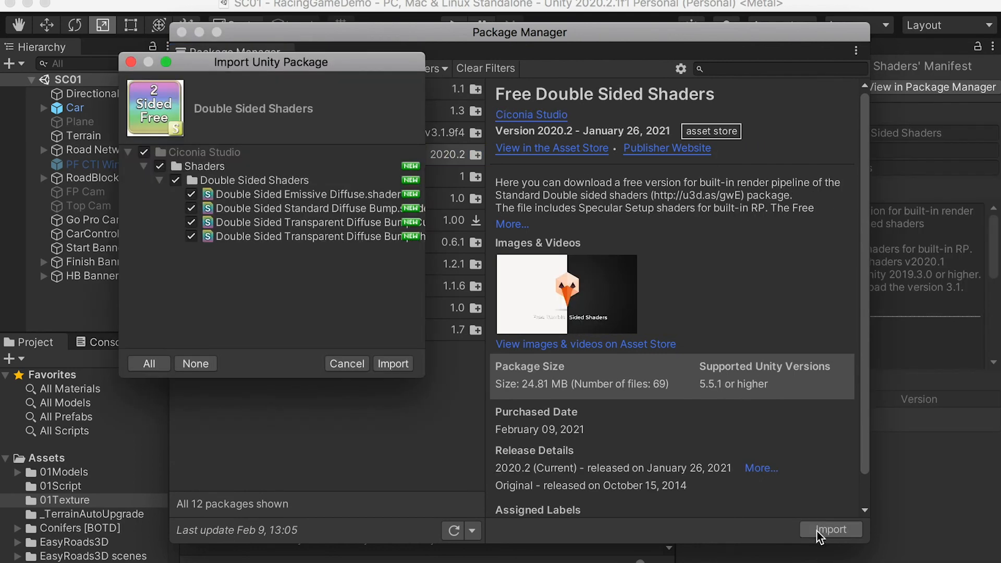
{"action": "left_click", "coordinate": [393, 363]}
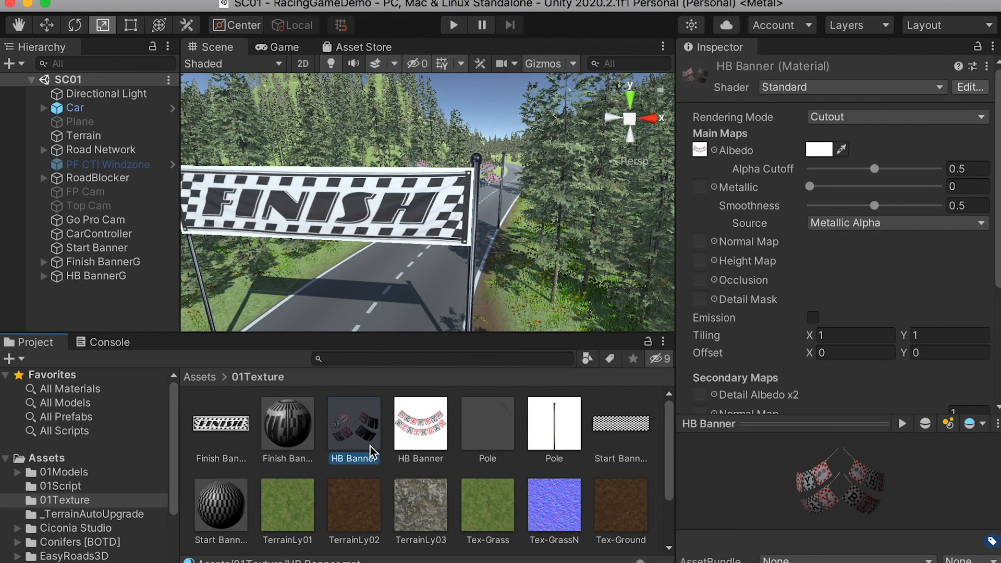
Set the HB Banner material's shader to Ciconia Studio Double Sided Transparent Diffuse Bump Cutout and check the banner over the road.
{"action": "left_click", "coordinate": [796, 87]}
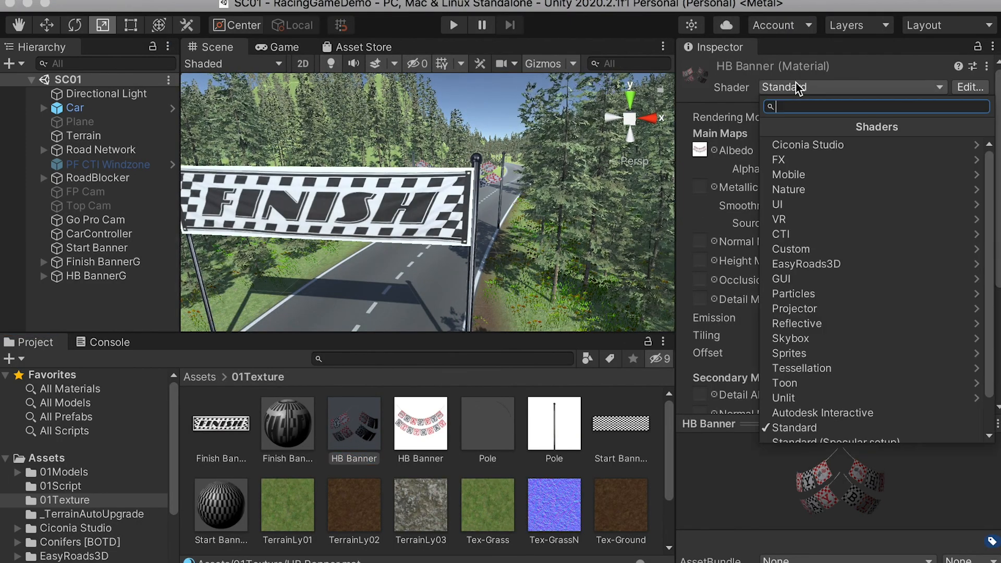
{"action": "left_click", "coordinate": [792, 146]}
{"action": "left_click", "coordinate": [794, 145]}
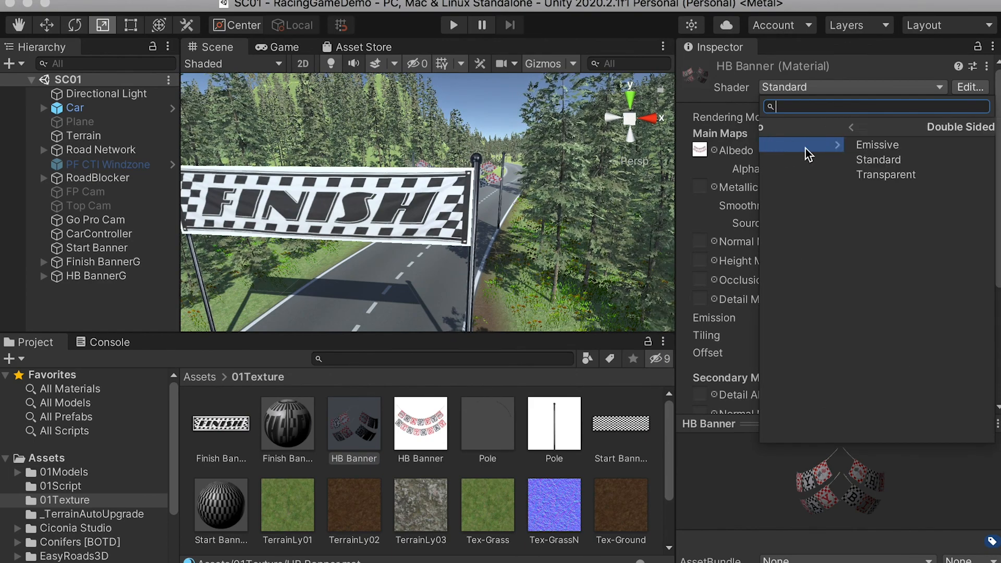
{"action": "left_click", "coordinate": [809, 178]}
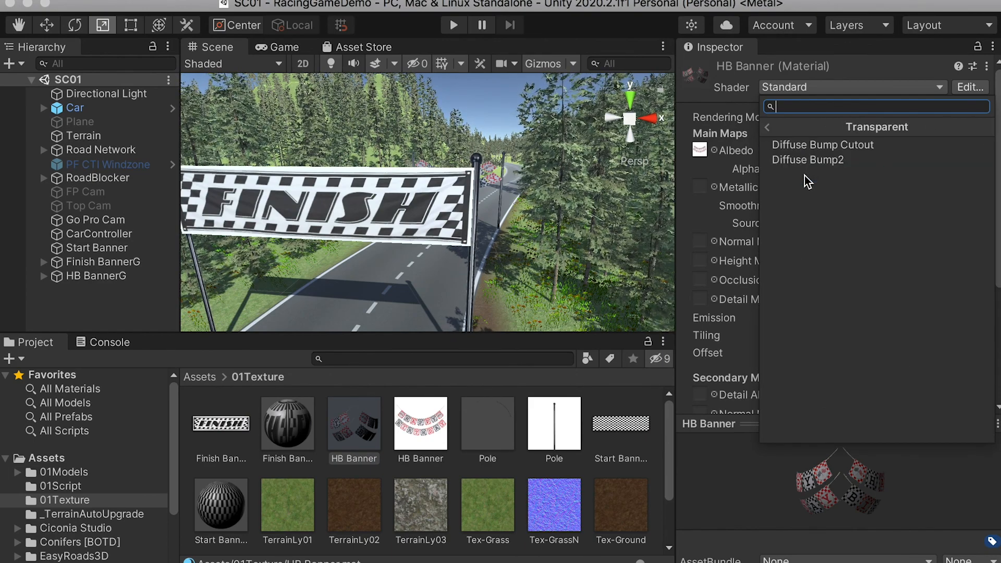
{"action": "left_click", "coordinate": [823, 144]}
{"action": "left_click", "coordinate": [421, 165]}
{"action": "key", "text": "f"}
{"action": "left_click_drag", "start_coordinate": [415, 192], "coordinate": [333, 174], "text": "alt"}
Set the Pole material's shader to Ciconia Studio Double Sided Transparent Diffuse Bump2.
{"action": "left_click", "coordinate": [487, 424]}
{"action": "left_click", "coordinate": [849, 87]}
{"action": "left_click", "coordinate": [806, 142]}
{"action": "left_click", "coordinate": [807, 172]}
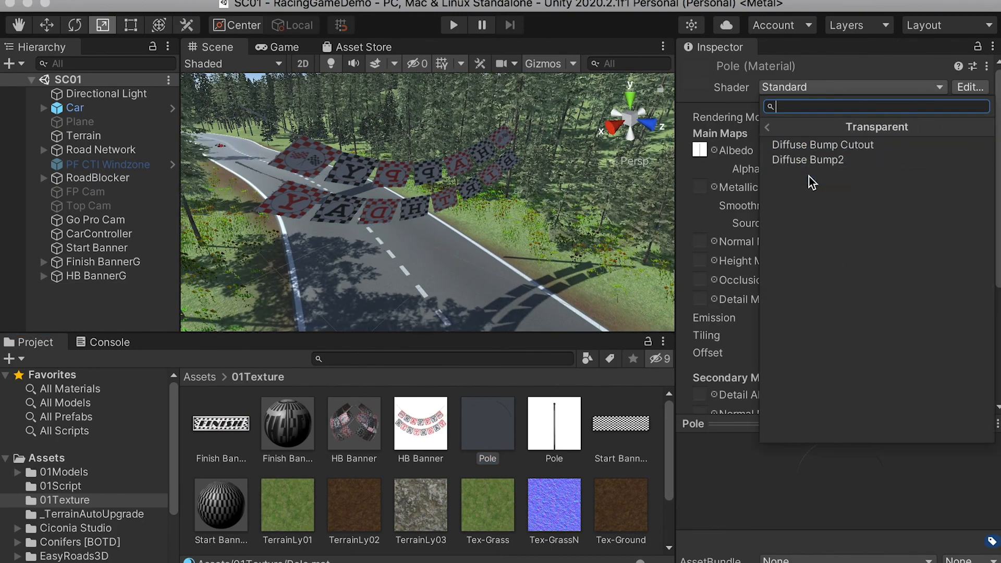
{"action": "left_click", "coordinate": [808, 160]}
Assign a Ciconia Studio double-sided shader to the Finish Banner material and check the finish banner in the scene.
{"action": "left_click", "coordinate": [286, 432]}
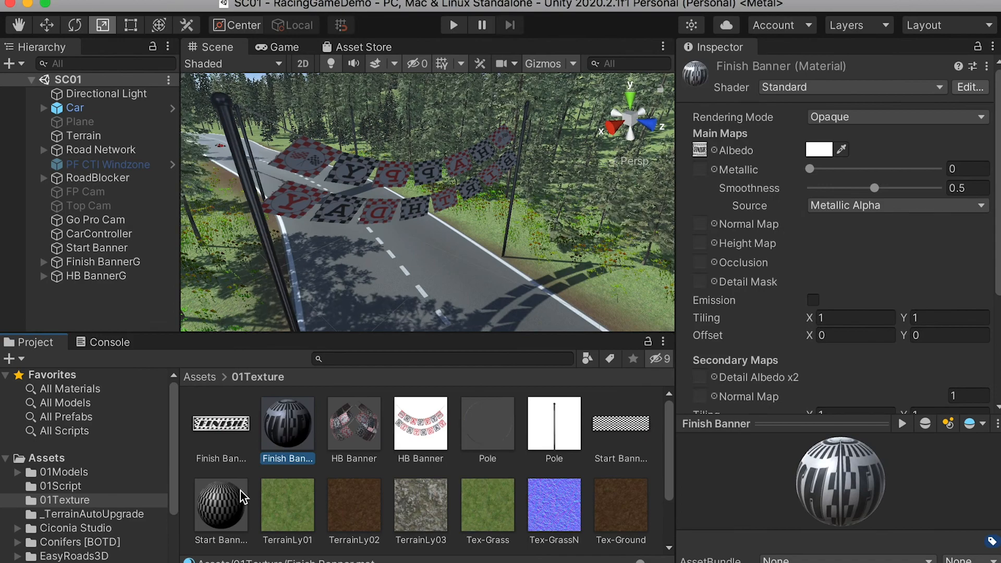
{"action": "left_click", "coordinate": [849, 87]}
{"action": "left_click", "coordinate": [805, 145]}
{"action": "left_click", "coordinate": [805, 143]}
{"action": "left_click", "coordinate": [808, 172]}
{"action": "left_click", "coordinate": [808, 160]}
{"action": "right_click_drag", "start_coordinate": [324, 140], "coordinate": [276, 170], "text": "alt"}
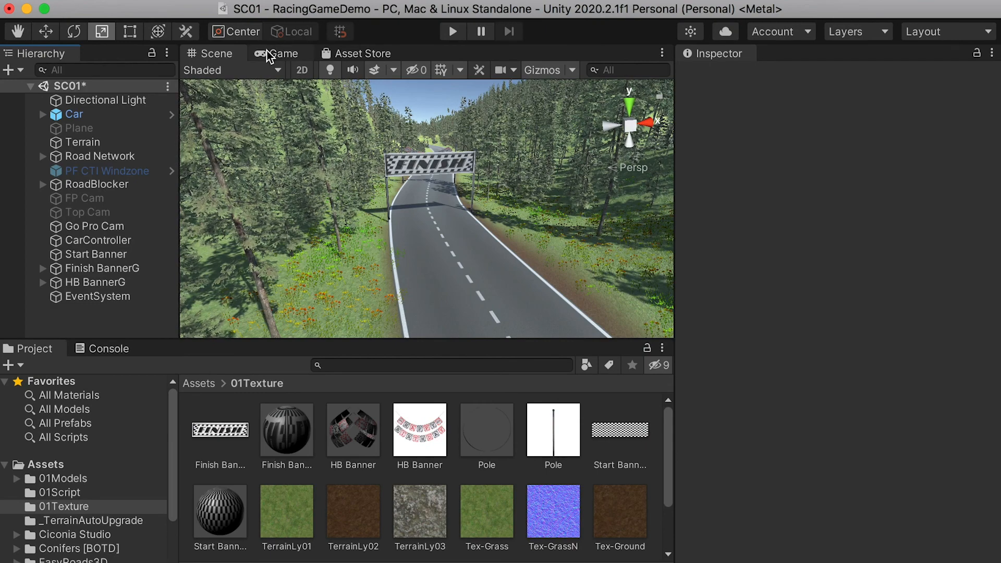
Create a UI Text object on a new canvas and name it Racing Time.
{"action": "left_click", "coordinate": [276, 47]}
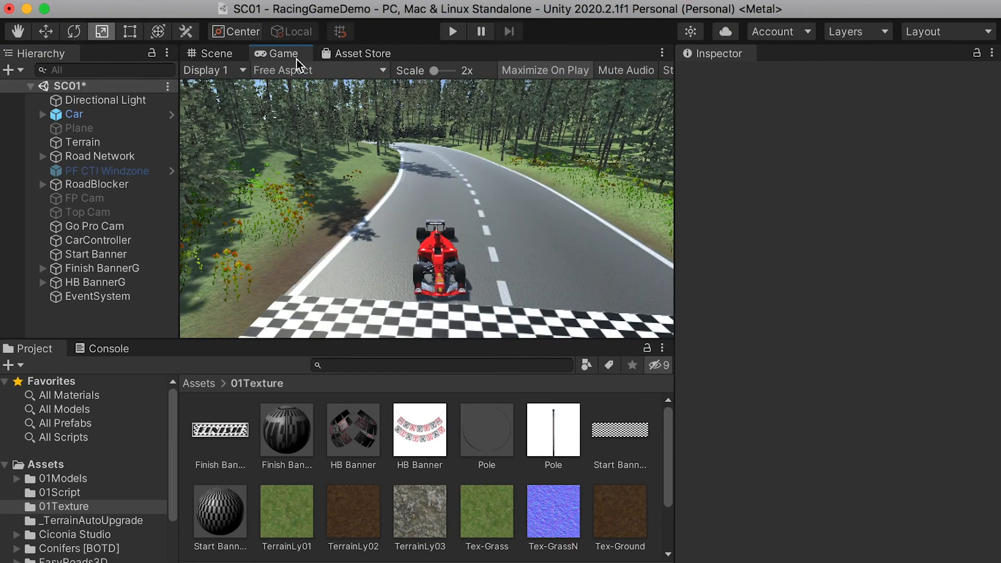
{"action": "left_click", "coordinate": [208, 53]}
{"action": "left_click", "coordinate": [234, 0]}
{"action": "mouse_move", "coordinate": [313, 143]}
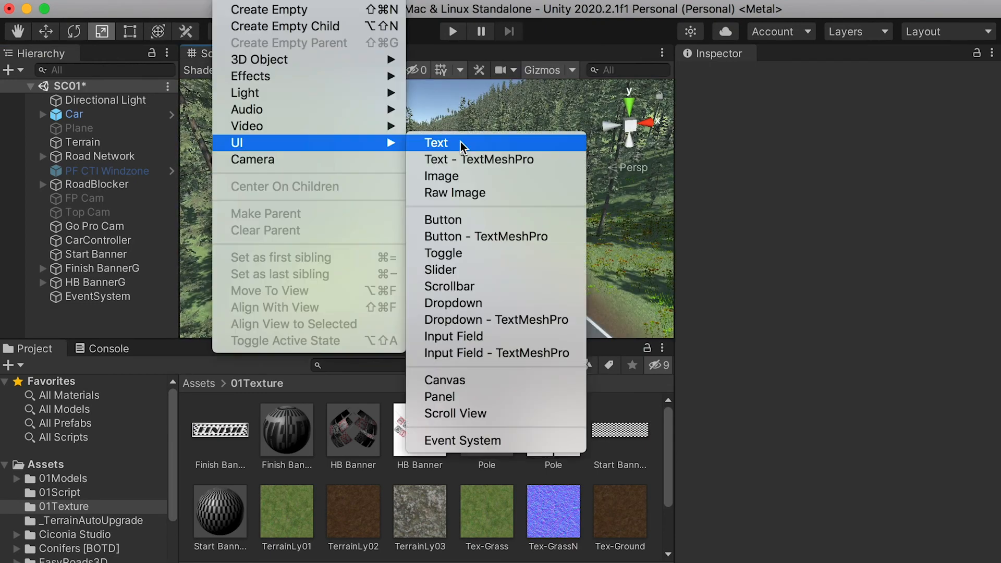
{"action": "left_click", "coordinate": [460, 144]}
{"action": "type", "text": "R"}
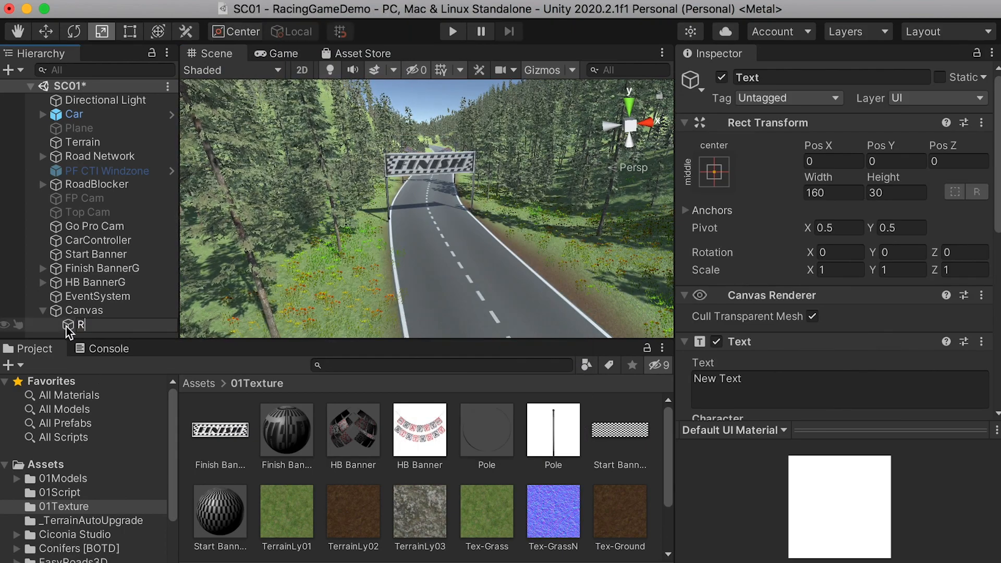
{"action": "type", "text": "acing Time"}
{"action": "key", "text": "Return"}
Set the Racing Time object's text to "Racing Time:" and preview it in the Game view.
{"action": "scroll", "coordinate": [746, 208], "scroll_direction": "down", "scroll_amount": 5}
{"action": "left_click", "coordinate": [747, 207]}
{"action": "type", "text": "Racing Time"}
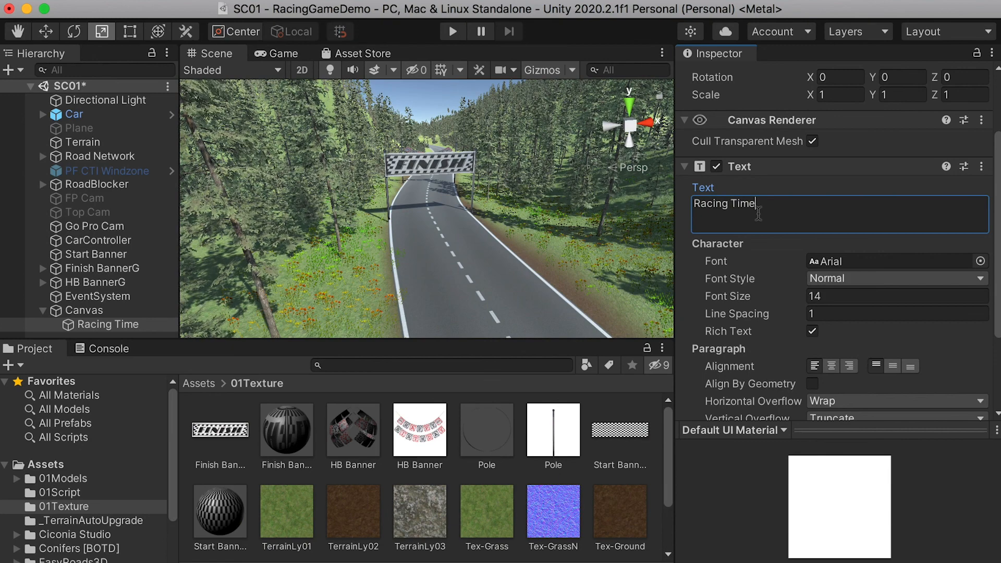
{"action": "type", "text": ":"}
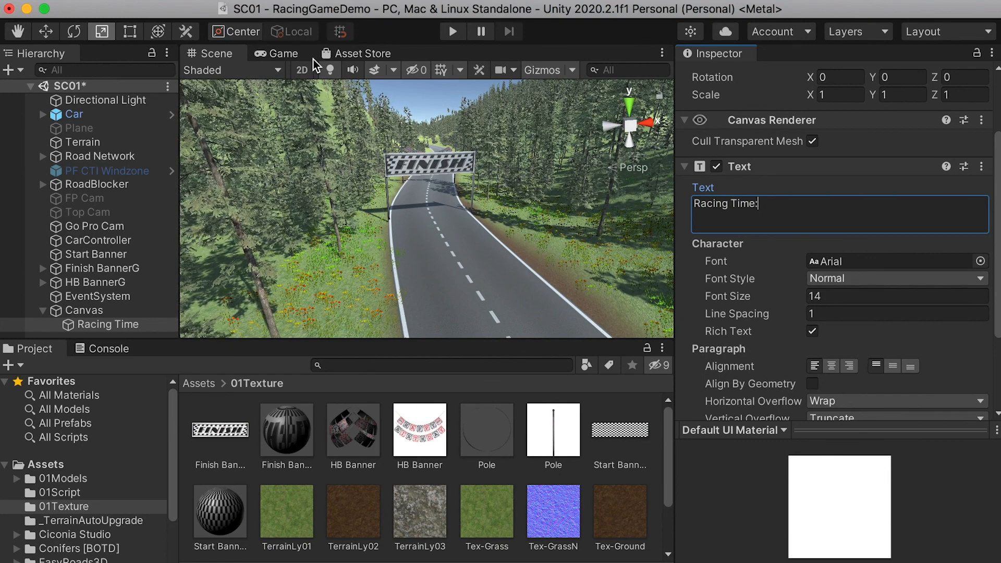
{"action": "left_click", "coordinate": [282, 54]}
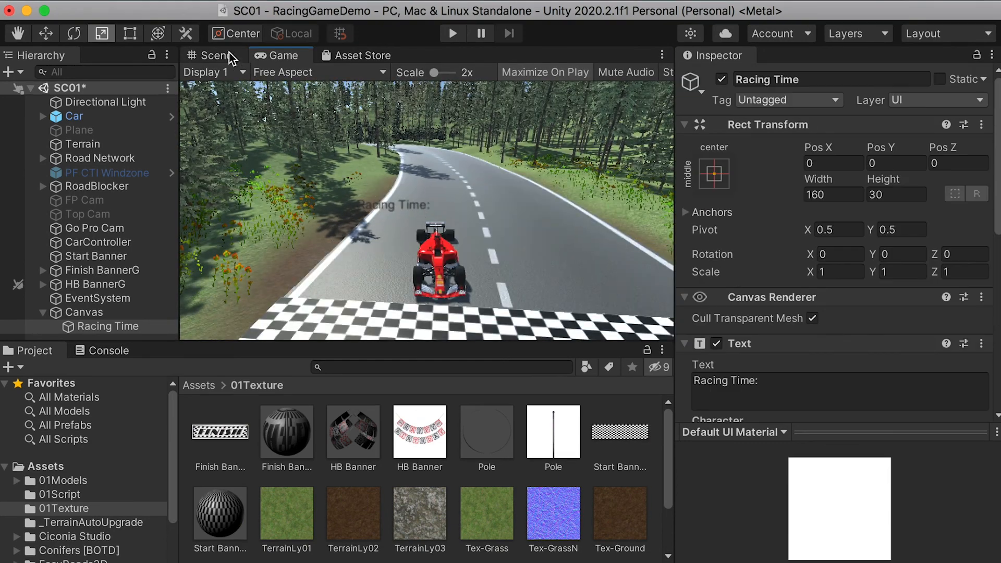
{"action": "left_click", "coordinate": [213, 54]}
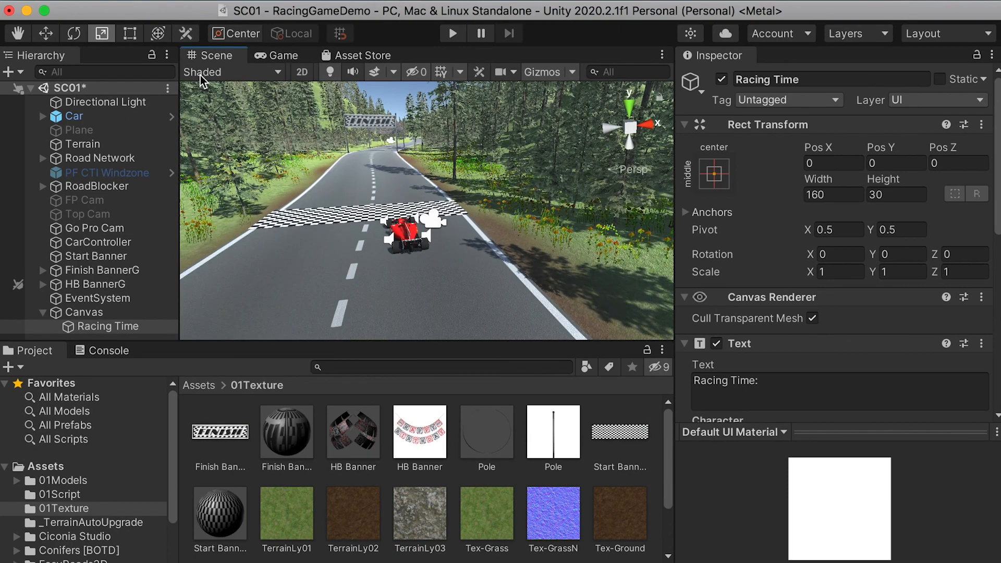
Frame the canvas in the scene and move the Racing Time text near its upper-right corner, at about X 185, Y 124.
{"action": "left_click", "coordinate": [84, 311]}
{"action": "key", "text": "f"}
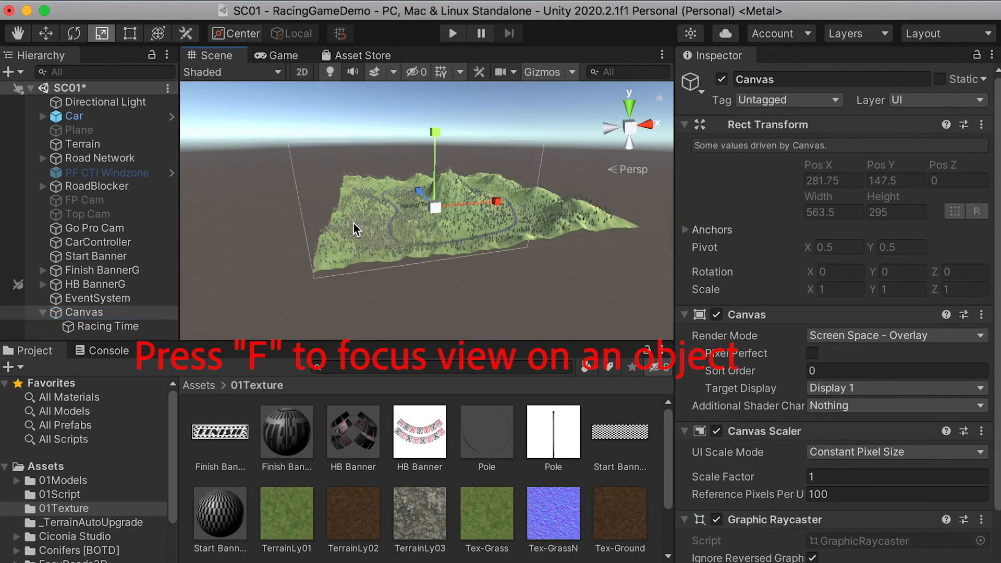
{"action": "left_click_drag", "start_coordinate": [384, 217], "coordinate": [487, 179], "text": "alt"}
{"action": "scroll", "coordinate": [363, 203], "scroll_direction": "up", "scroll_amount": 5}
{"action": "left_click", "coordinate": [281, 56]}
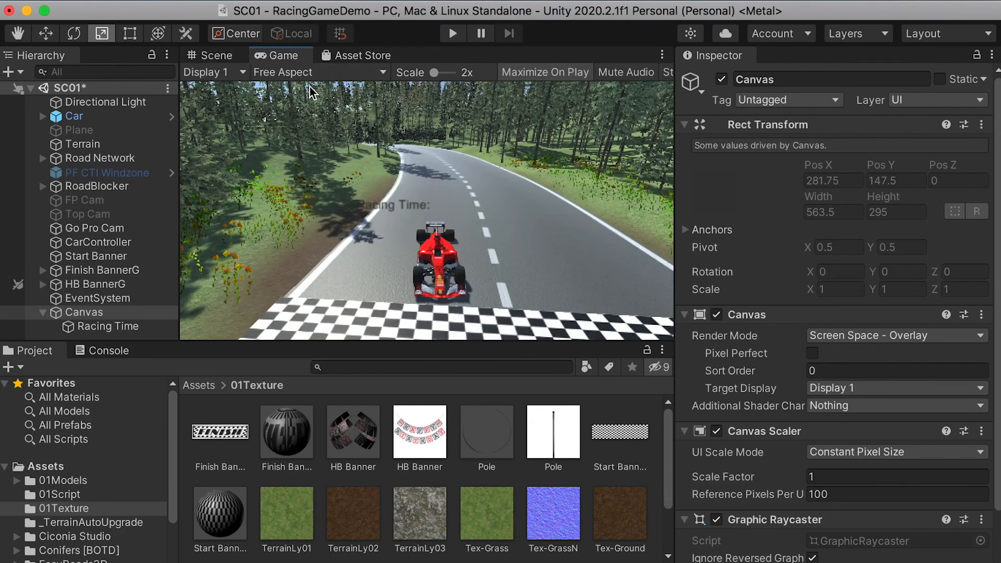
{"action": "double_click", "coordinate": [108, 326]}
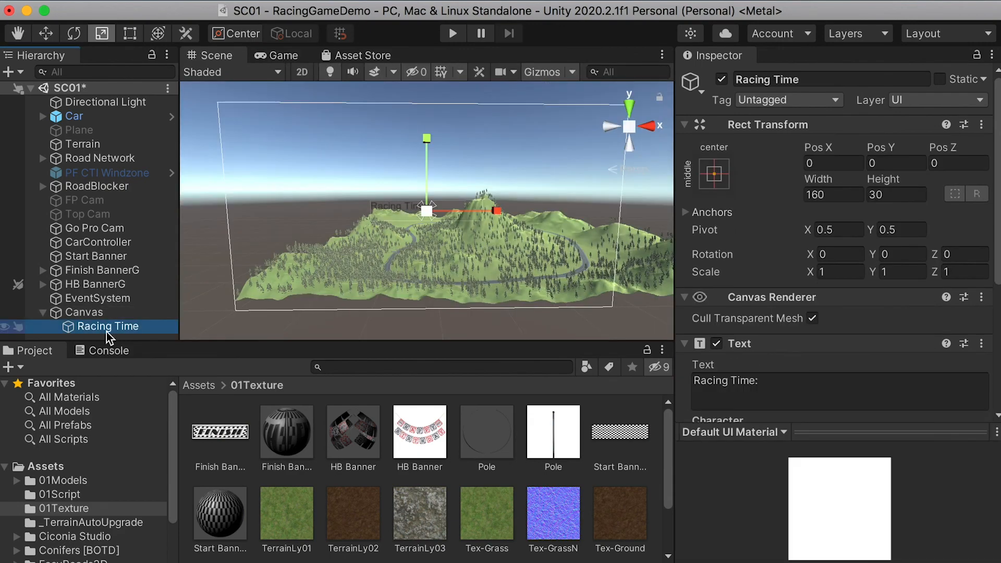
{"action": "key", "text": "w"}
{"action": "left_click_drag", "start_coordinate": [426, 136], "coordinate": [426, 47]}
{"action": "left_click_drag", "start_coordinate": [494, 125], "coordinate": [628, 124]}
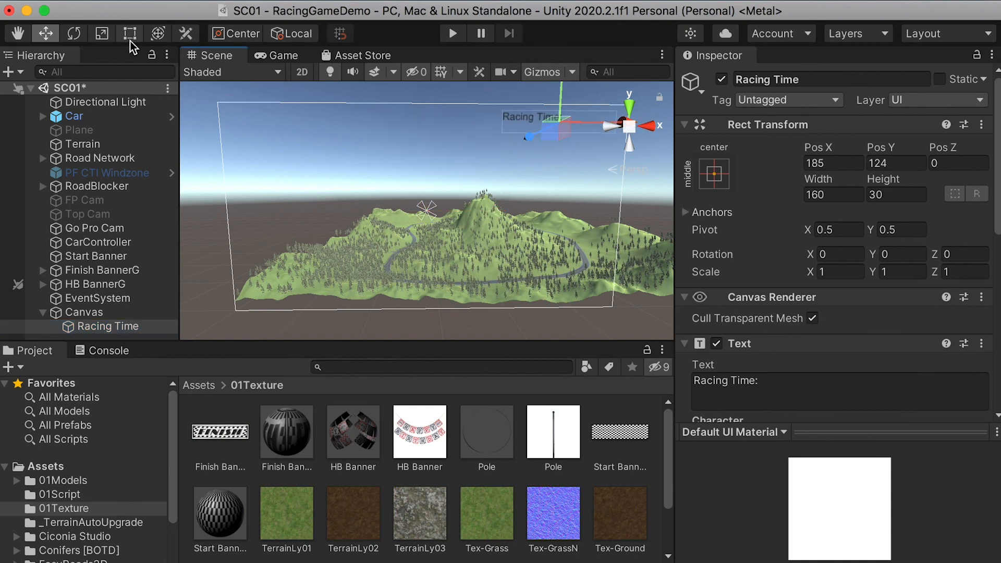
Narrow the Racing Time text box from its left edge and reposition it along the canvas's upper edge in a front view.
{"action": "left_click", "coordinate": [129, 34]}
{"action": "left_click_drag", "start_coordinate": [504, 125], "coordinate": [556, 125]}
{"action": "key", "text": "w"}
{"action": "left_click_drag", "start_coordinate": [649, 126], "coordinate": [469, 198]}
Change the Racing Time text color to white.
{"action": "scroll", "coordinate": [834, 261], "scroll_direction": "down", "scroll_amount": 8}
{"action": "left_click", "coordinate": [823, 314]}
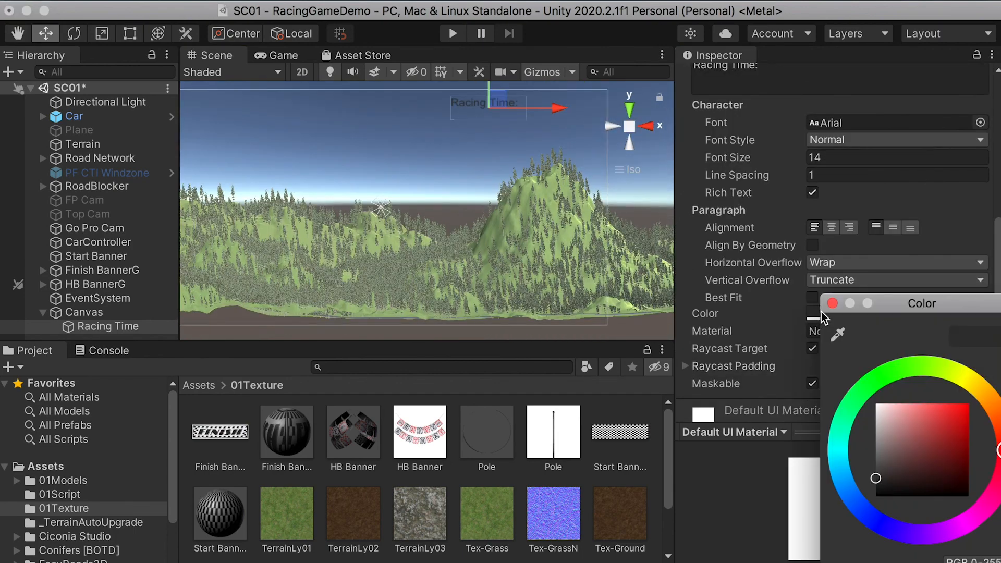
{"action": "left_click_drag", "start_coordinate": [874, 425], "coordinate": [876, 405]}
{"action": "left_click", "coordinate": [832, 303]}
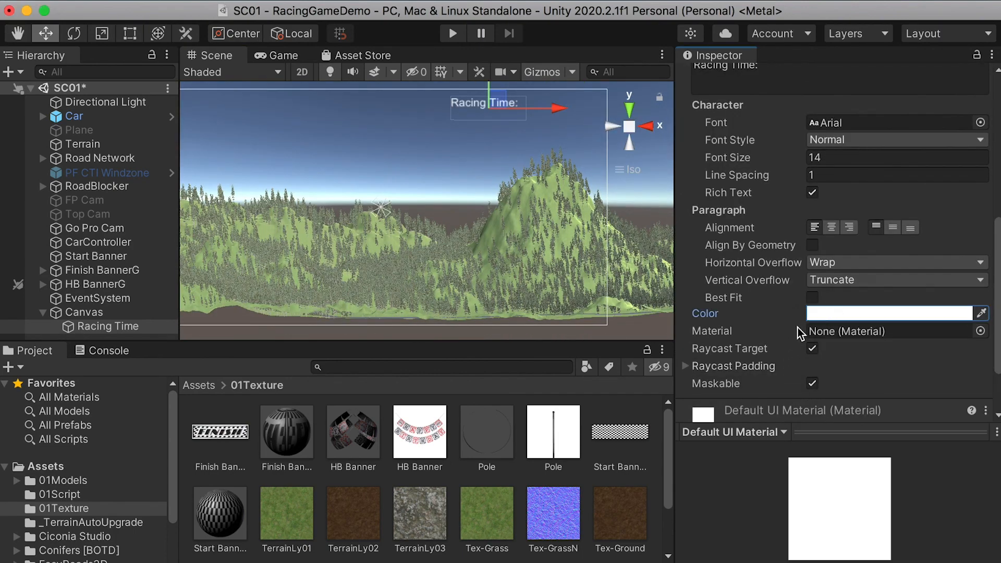
Set the Racing Time font size to 16 and widen its box to about 101 so the text fits, keeping the Normal style.
{"action": "left_click", "coordinate": [775, 156]}
{"action": "type", "text": "16"}
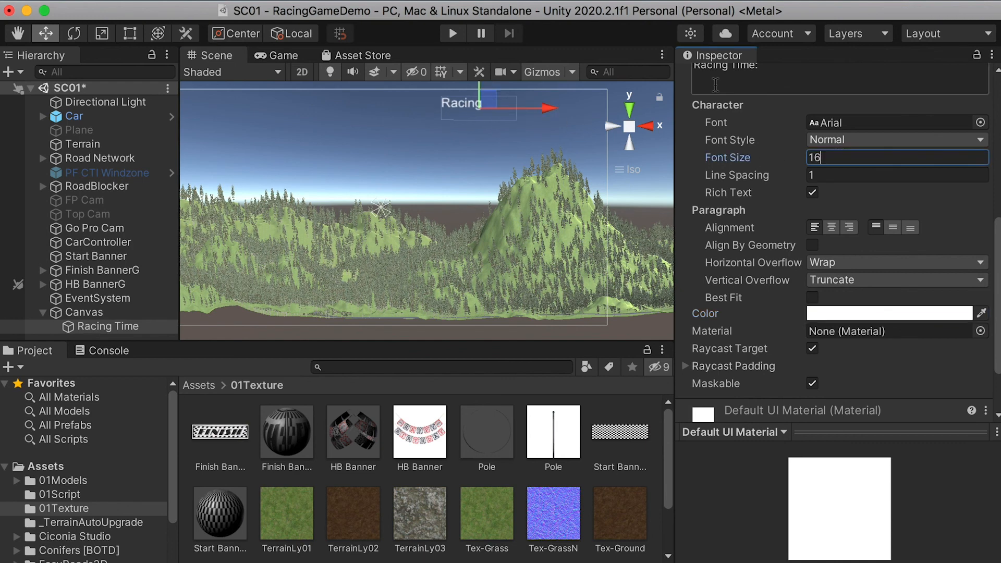
{"action": "key", "text": "Return"}
{"action": "key", "text": "t"}
{"action": "left_click", "coordinate": [845, 140]}
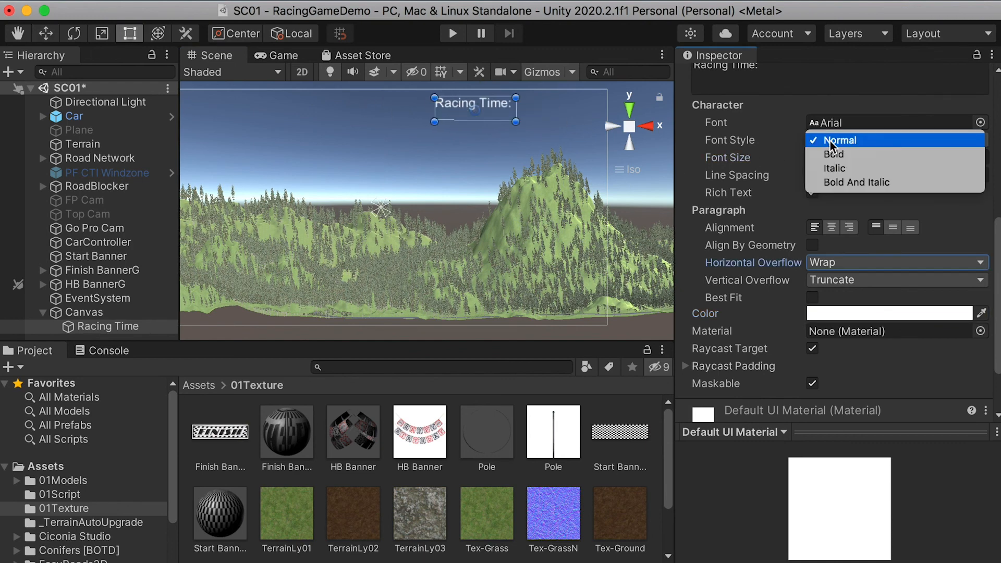
{"action": "left_click", "coordinate": [801, 74]}
Duplicate the Racing Time text to about X 215 beside the original and rename the copy MinuteDisplay.
{"action": "key", "text": "super+d"}
{"action": "key", "text": "w"}
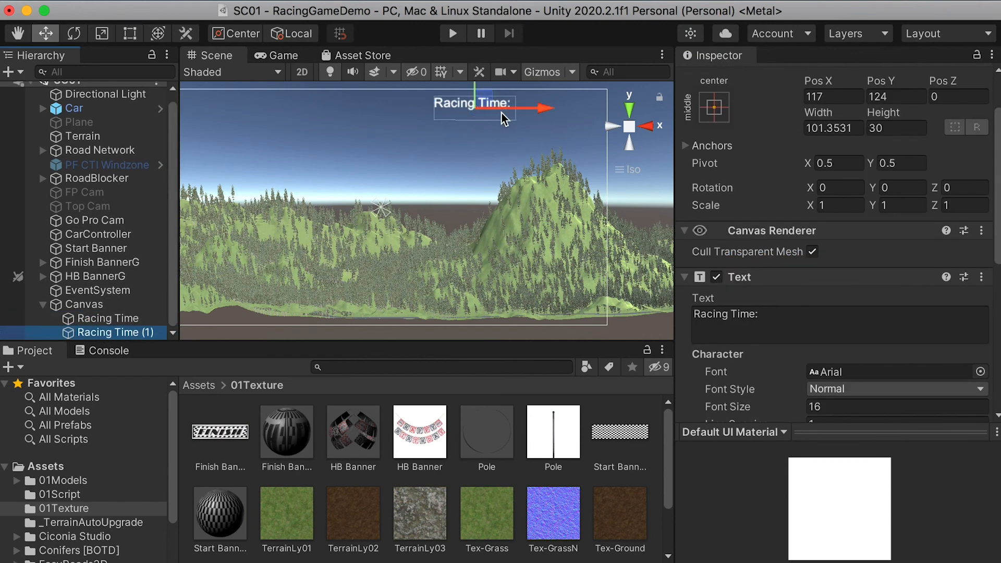
{"action": "left_click_drag", "start_coordinate": [475, 110], "coordinate": [553, 109]}
{"action": "left_click", "coordinate": [106, 332]}
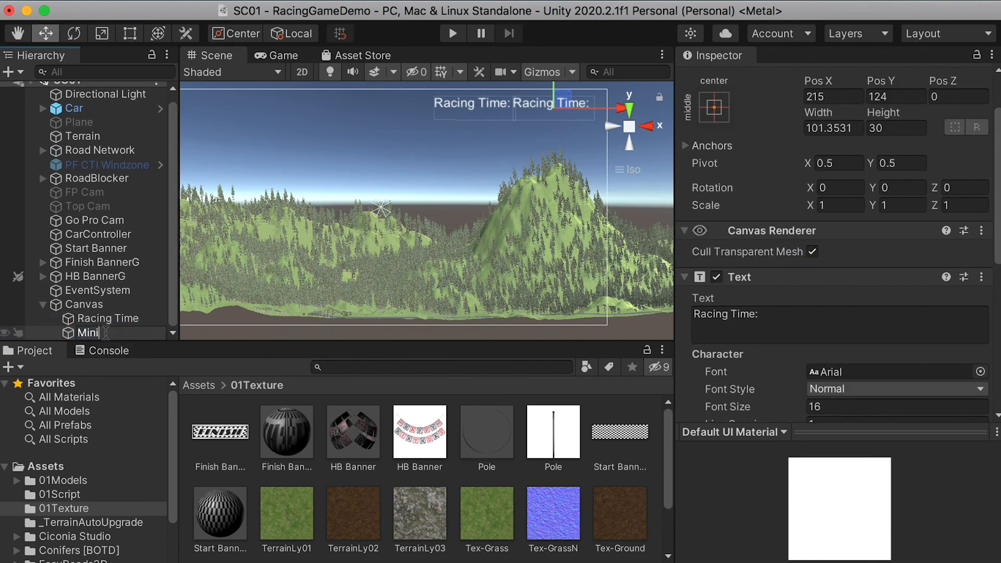
{"action": "key", "text": "super+a"}
{"action": "left_click", "coordinate": [102, 322]}
{"action": "left_click", "coordinate": [100, 333]}
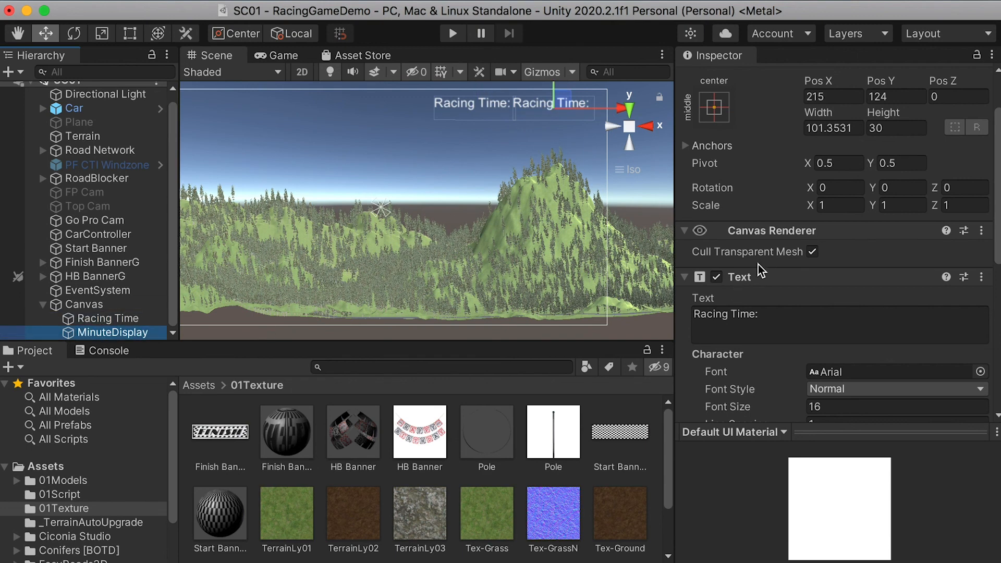
Set the MinuteDisplay text to "00:" and narrow its box to about 28 wide.
{"action": "left_click_drag", "start_coordinate": [762, 314], "coordinate": [666, 306]}
{"action": "type", "text": "00:"}
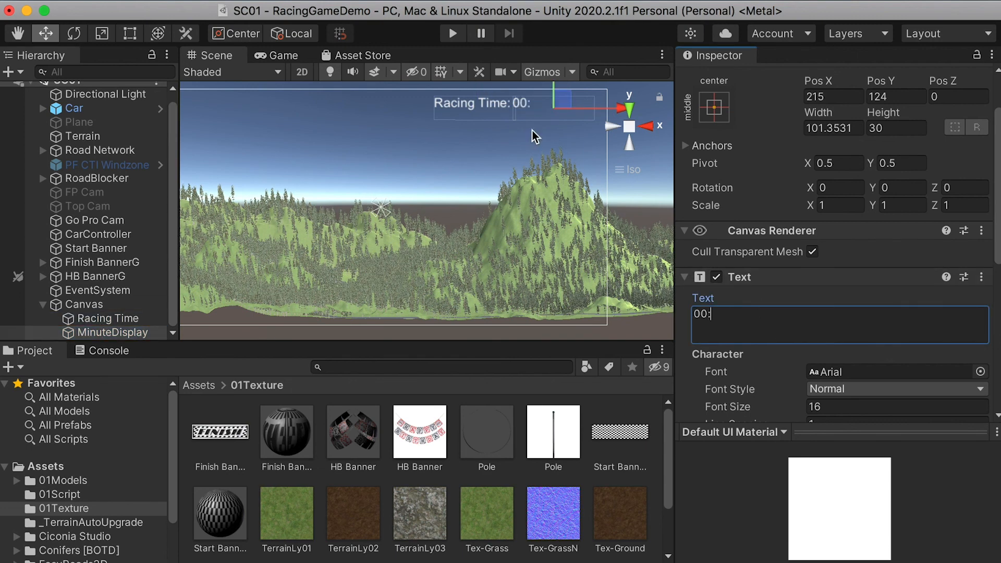
{"action": "type", "text": "t"}
{"action": "left_click_drag", "start_coordinate": [569, 108], "coordinate": [528, 106]}
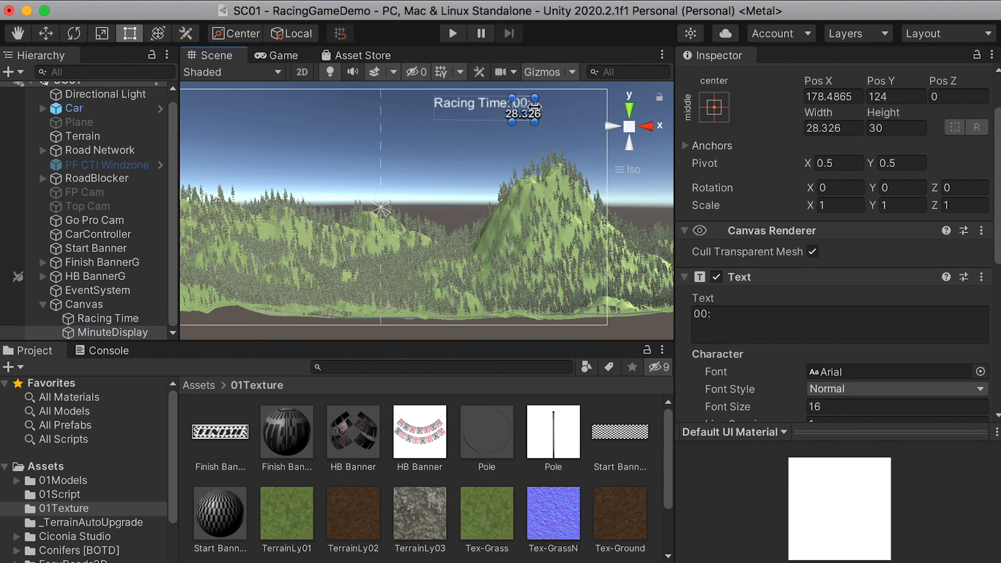
Duplicate MinuteDisplay to about X 214 as SecondDisplay, with the text "00.".
{"action": "key", "text": "w"}
{"action": "key", "text": "super+d"}
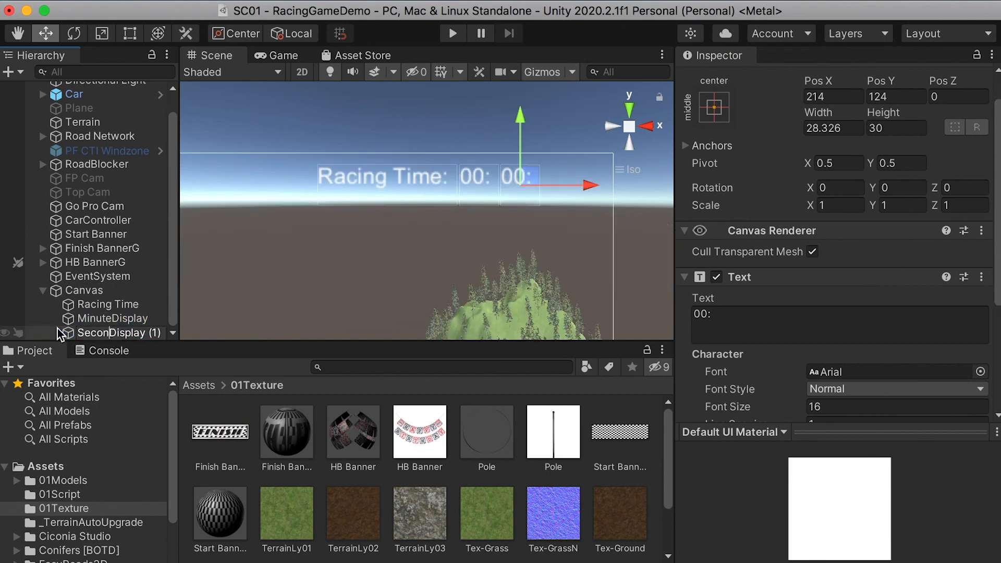
{"action": "key", "text": "End"}
{"action": "key", "text": "BackSpace"}
{"action": "key", "text": "BackSpace"}
{"action": "key", "text": "BackSpace"}
{"action": "key", "text": "BackSpace"}
{"action": "key", "text": "Return"}
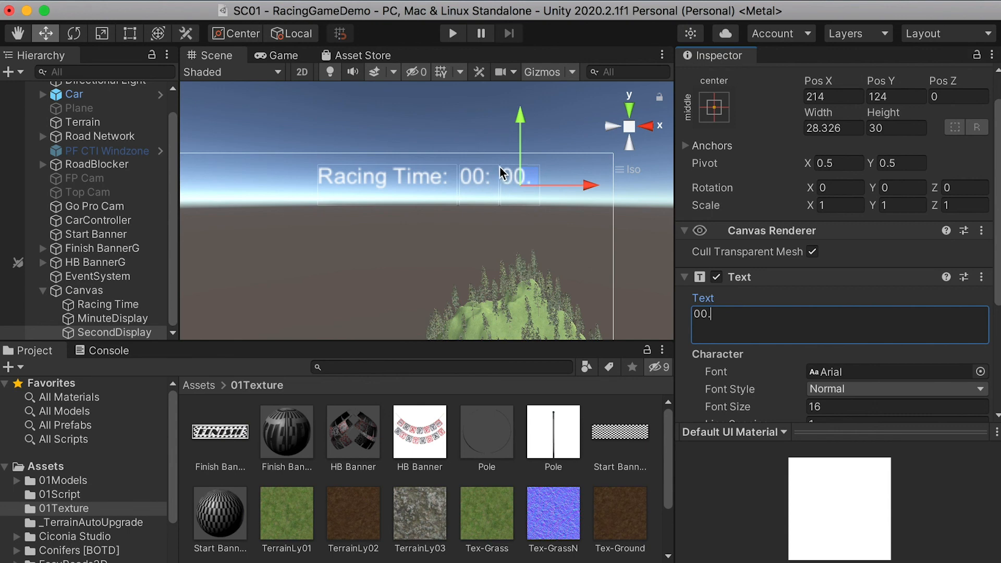
Duplicate SecondDisplay to about X 237.6 as MilliDisplay with the text "0", and narrow its box to fit.
{"action": "left_click", "coordinate": [111, 330]}
{"action": "key", "text": "super+d"}
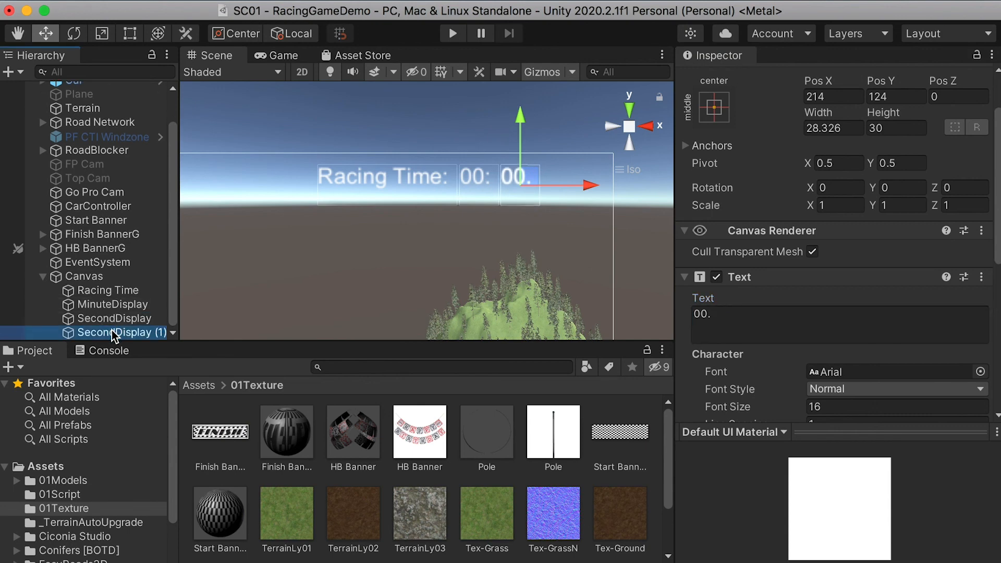
{"action": "left_click", "coordinate": [126, 333]}
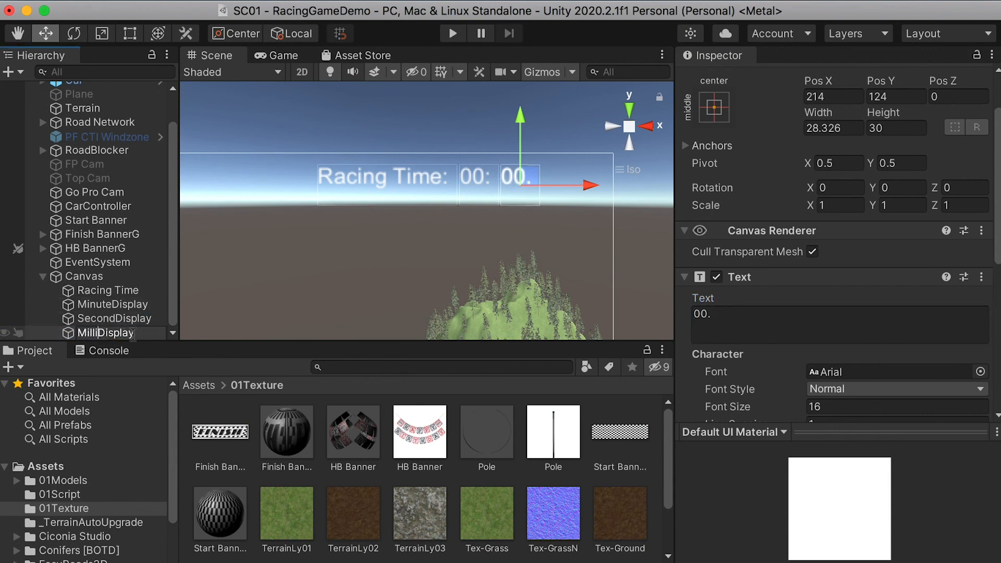
{"action": "key", "text": "Return"}
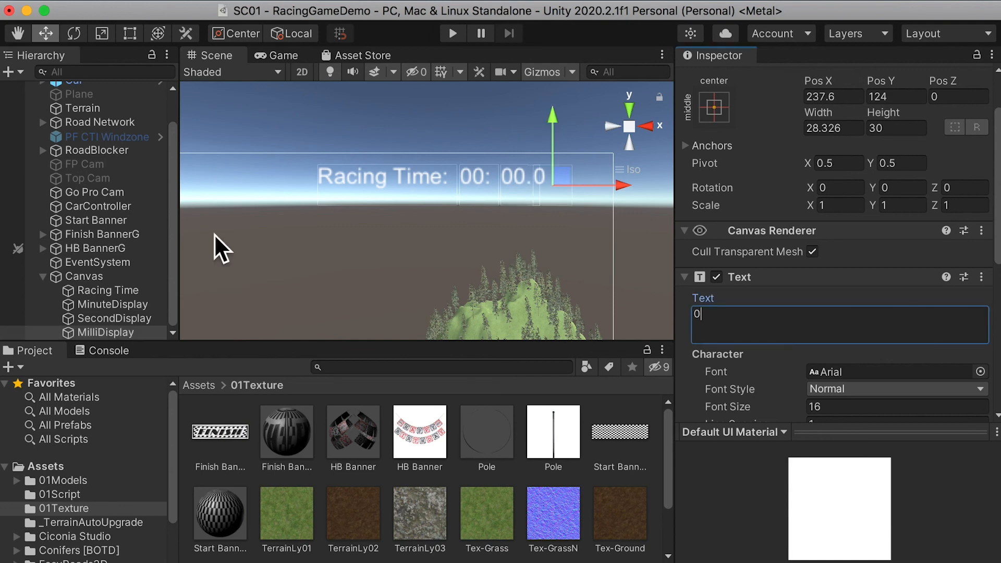
{"action": "left_click", "coordinate": [130, 33]}
{"action": "left_click_drag", "start_coordinate": [572, 185], "coordinate": [552, 185]}
Duplicate all four timer texts together and place the copies just below the originals, at about Y 106.7.
{"action": "left_click", "coordinate": [107, 289]}
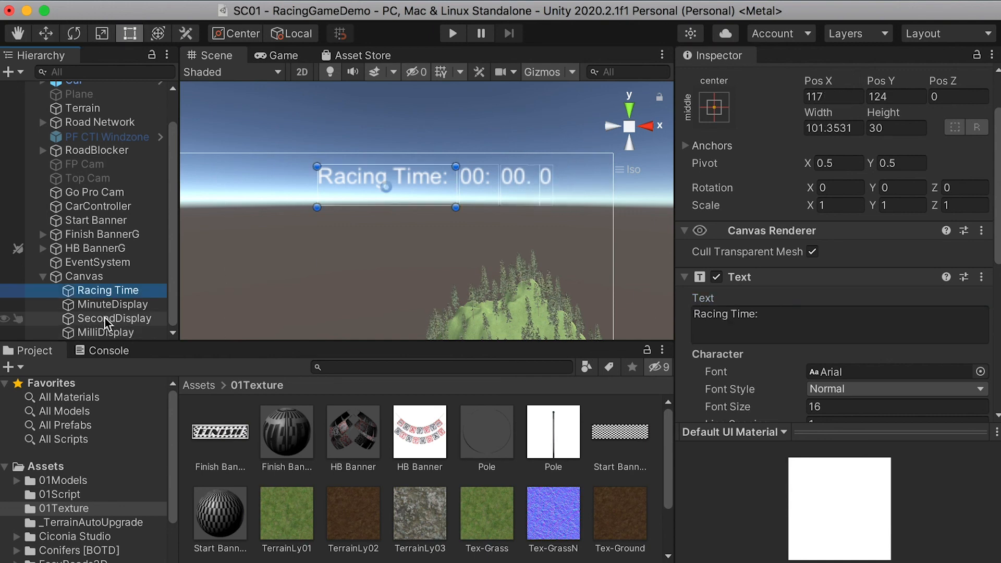
{"action": "left_click", "coordinate": [102, 330], "text": "shift"}
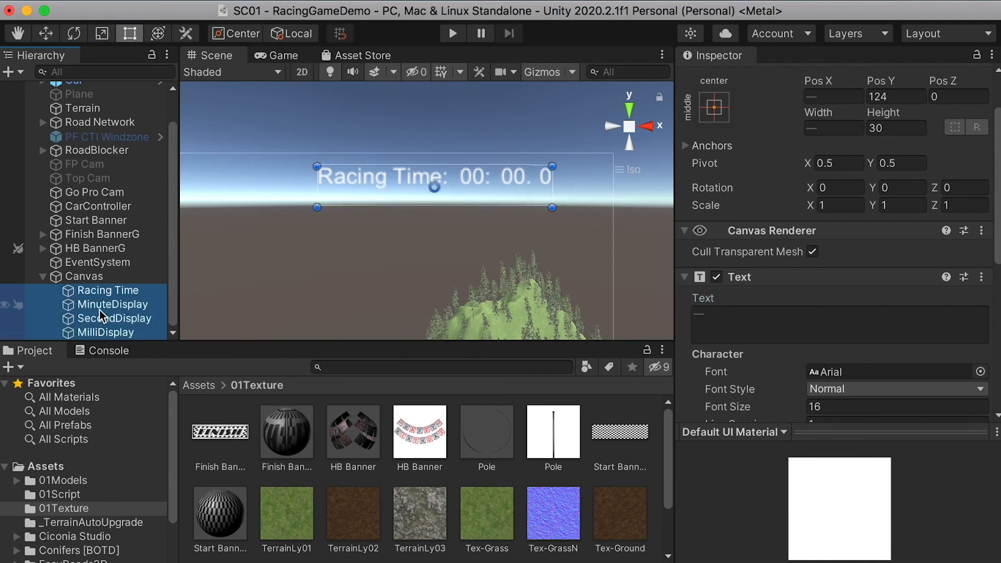
{"action": "key", "text": "super+d"}
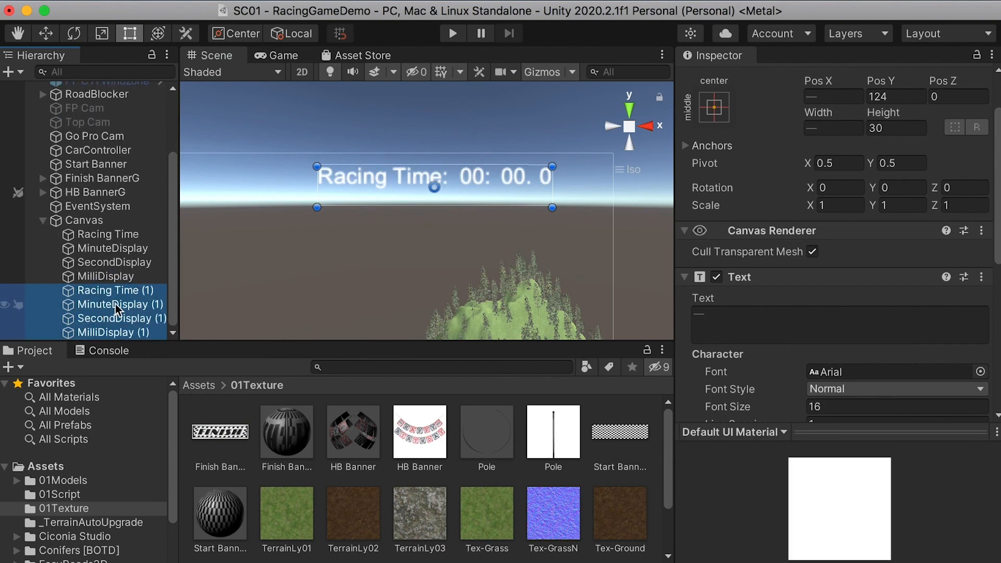
{"action": "key", "text": "w"}
{"action": "left_click_drag", "start_coordinate": [438, 130], "coordinate": [433, 147]}
Rename the Racing Time copy as Racing Record, set its text to "Racing Record:", and widen its box to about 117.
{"action": "left_click", "coordinate": [112, 290]}
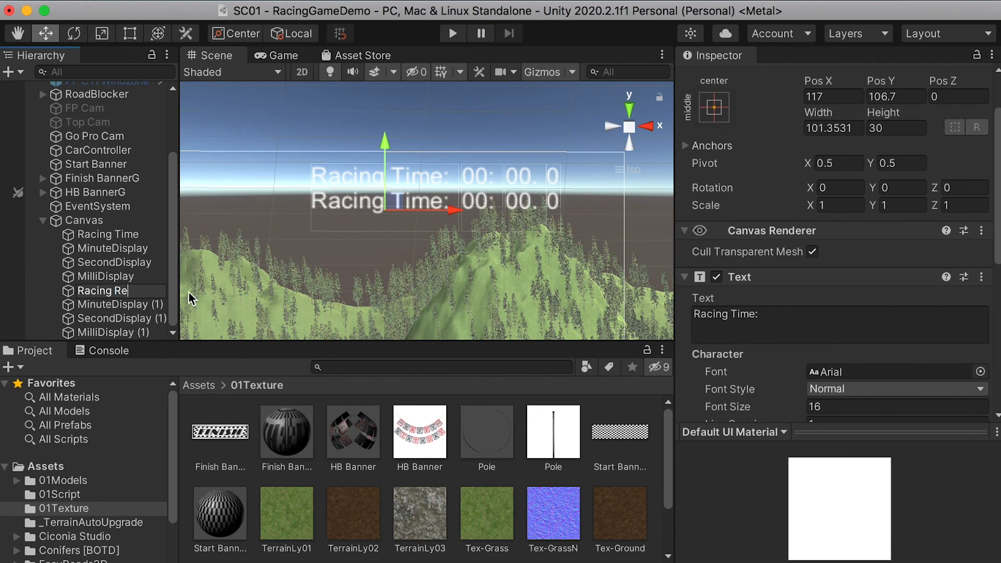
{"action": "left_click", "coordinate": [793, 318]}
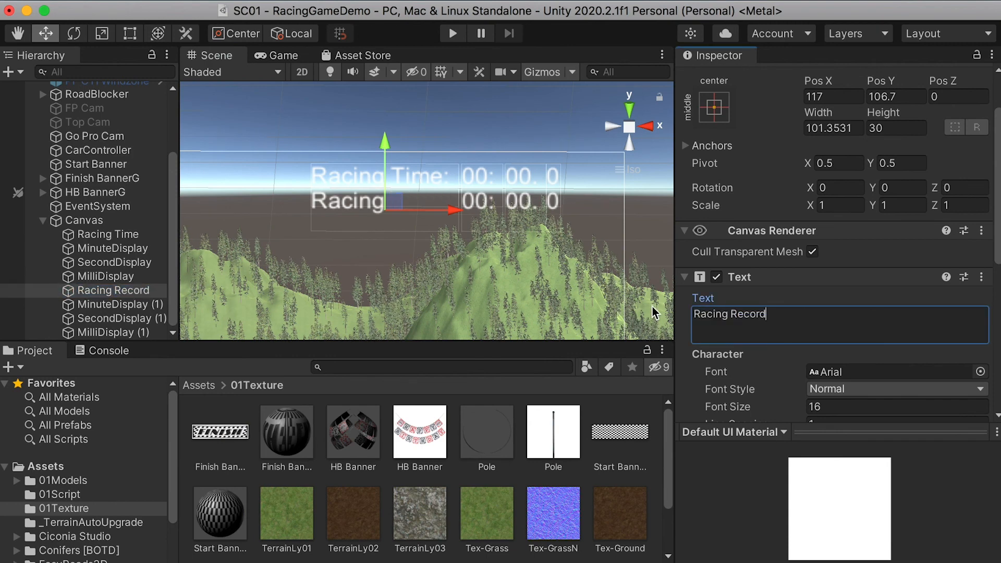
{"action": "left_click", "coordinate": [130, 33]}
{"action": "left_click_drag", "start_coordinate": [310, 210], "coordinate": [287, 208]}
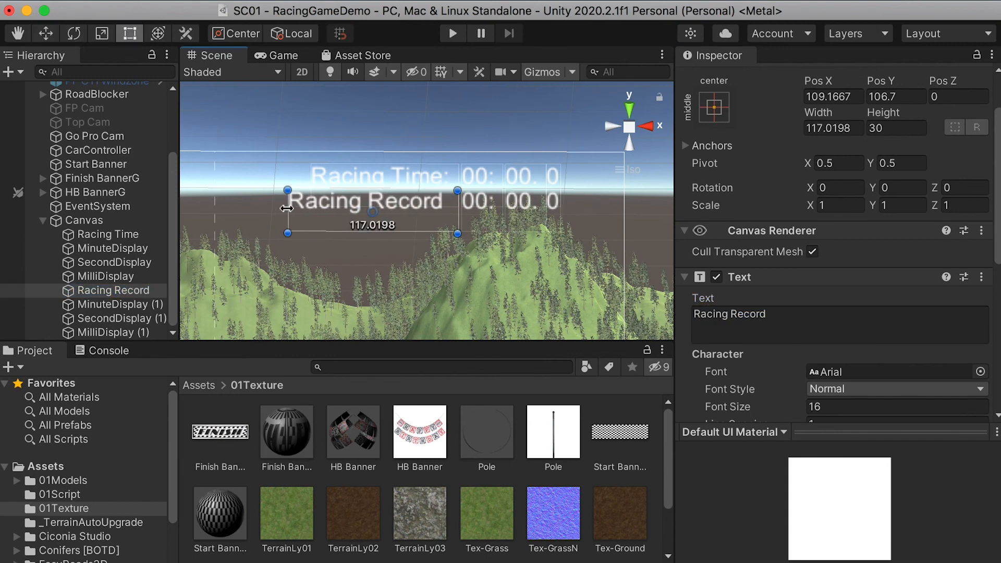
Rename the MinuteDisplay copy in the Canvas as MinuteRecordDisplay.
{"action": "left_click", "coordinate": [114, 303]}
{"action": "left_click", "coordinate": [113, 303]}
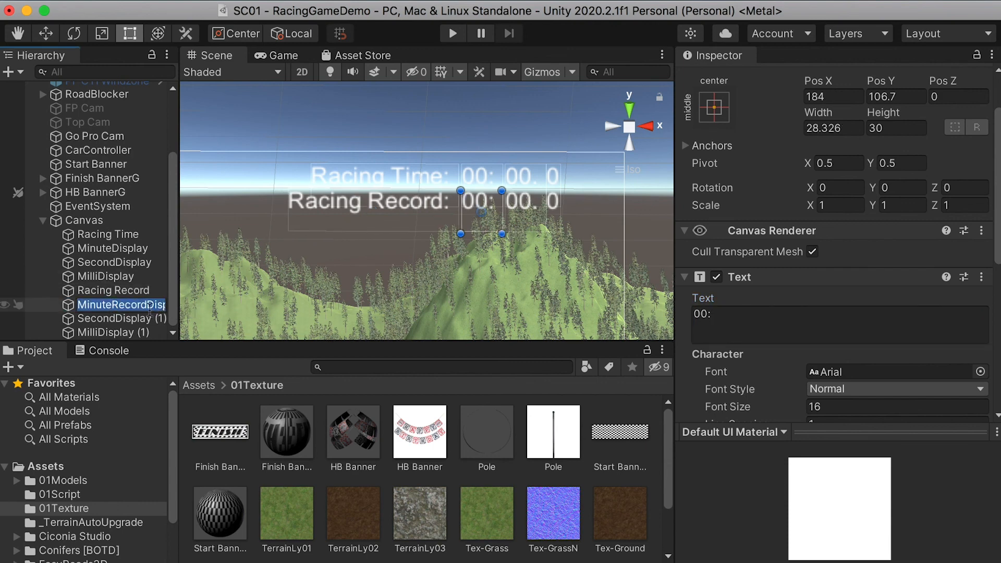
{"action": "left_click", "coordinate": [110, 319]}
Rename the SecondDisplay and MilliDisplay copies as SecondRecordDisplay and MilliRecordDisplay, reusing the name of the minute record text.
{"action": "left_click", "coordinate": [117, 305]}
{"action": "left_click", "coordinate": [116, 305]}
{"action": "left_click_drag", "start_coordinate": [108, 305], "coordinate": [235, 311]}
{"action": "key", "text": "super+c"}
{"action": "left_click", "coordinate": [116, 320]}
{"action": "left_click", "coordinate": [117, 319]}
{"action": "key", "text": "super+v"}
{"action": "left_click_drag", "start_coordinate": [116, 319], "coordinate": [99, 332]}
{"action": "left_click", "coordinate": [115, 332]}
{"action": "left_click", "coordinate": [115, 332]}
{"action": "key", "text": "super+v"}
{"action": "left_click", "coordinate": [100, 319]}
{"action": "left_click", "coordinate": [128, 334]}
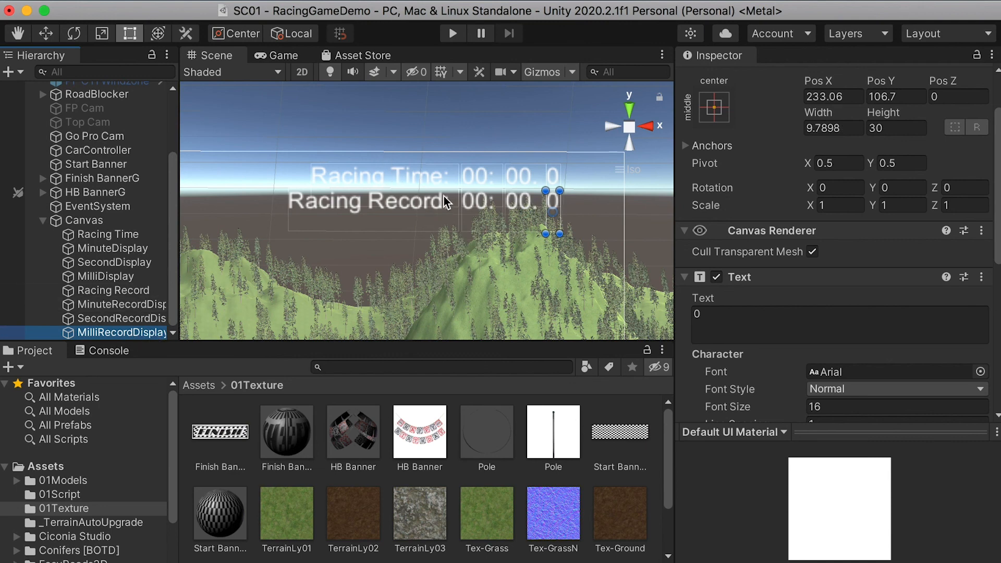
Play the game and drive the car forward past the finish banner to check the racing time and record displays.
{"action": "left_click", "coordinate": [285, 55]}
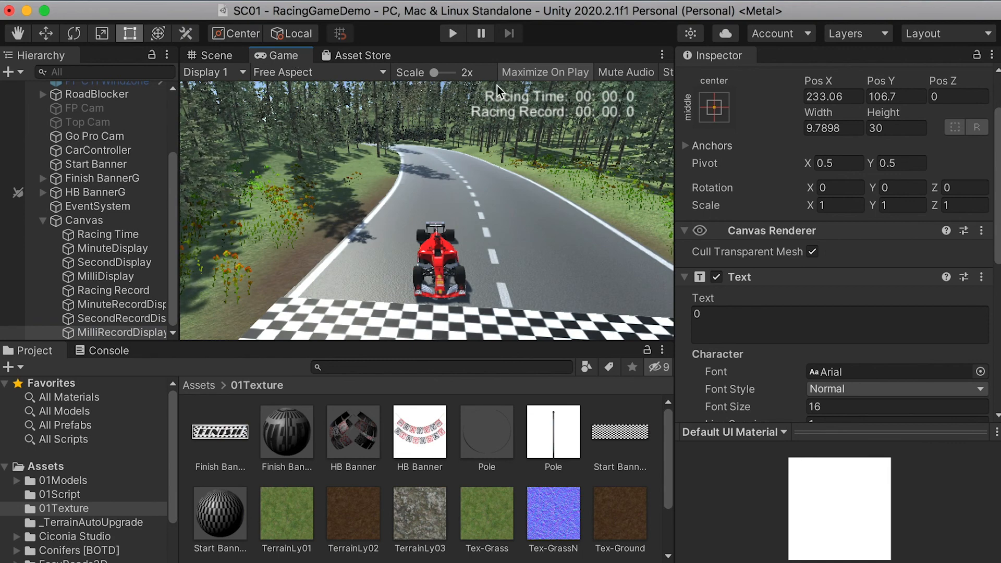
{"action": "key", "text": "super+p"}
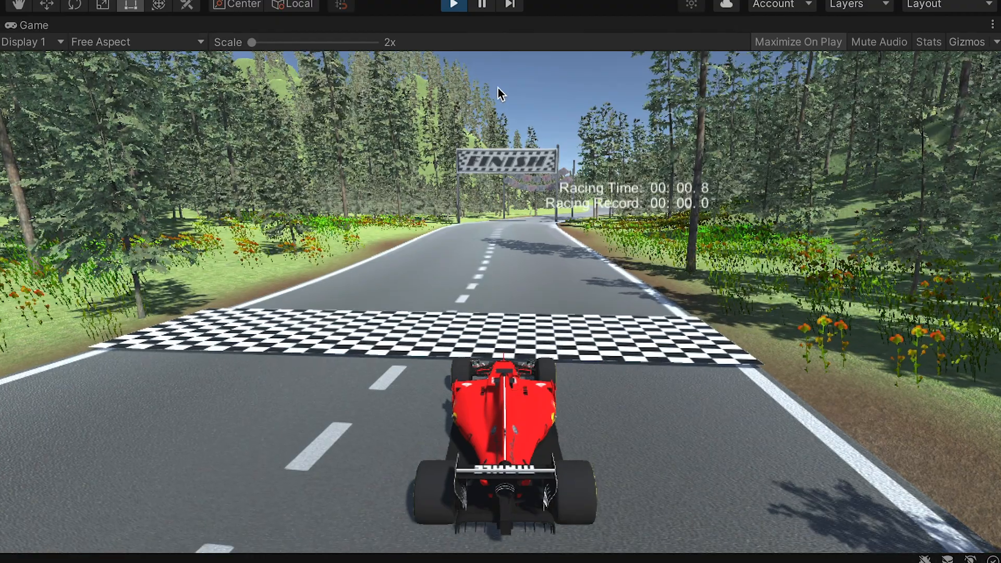
{"action": "key", "text": "Up"}
{"action": "key", "text": "Up"}
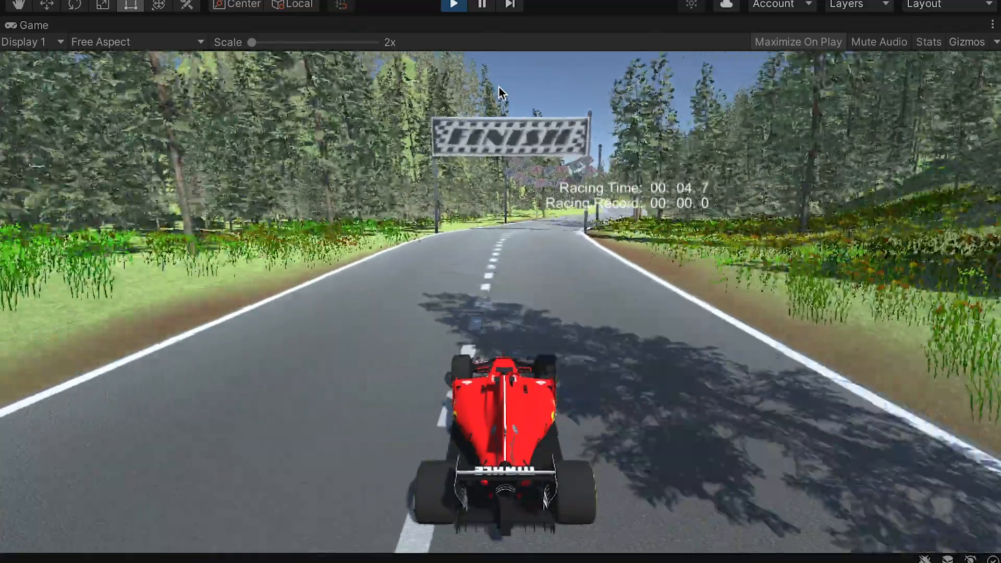
{"action": "key", "text": "Up"}
{"action": "key", "text": "Up"}
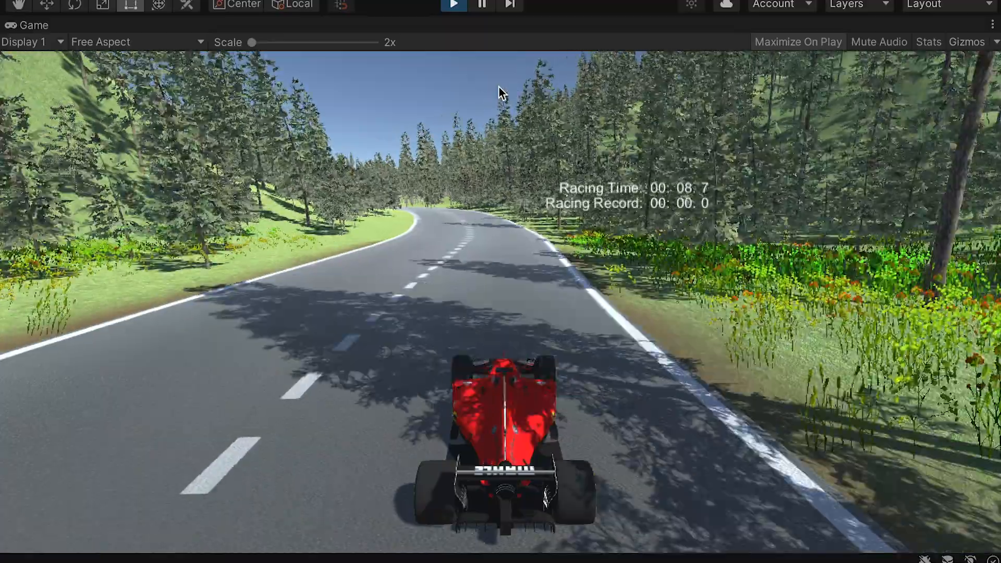